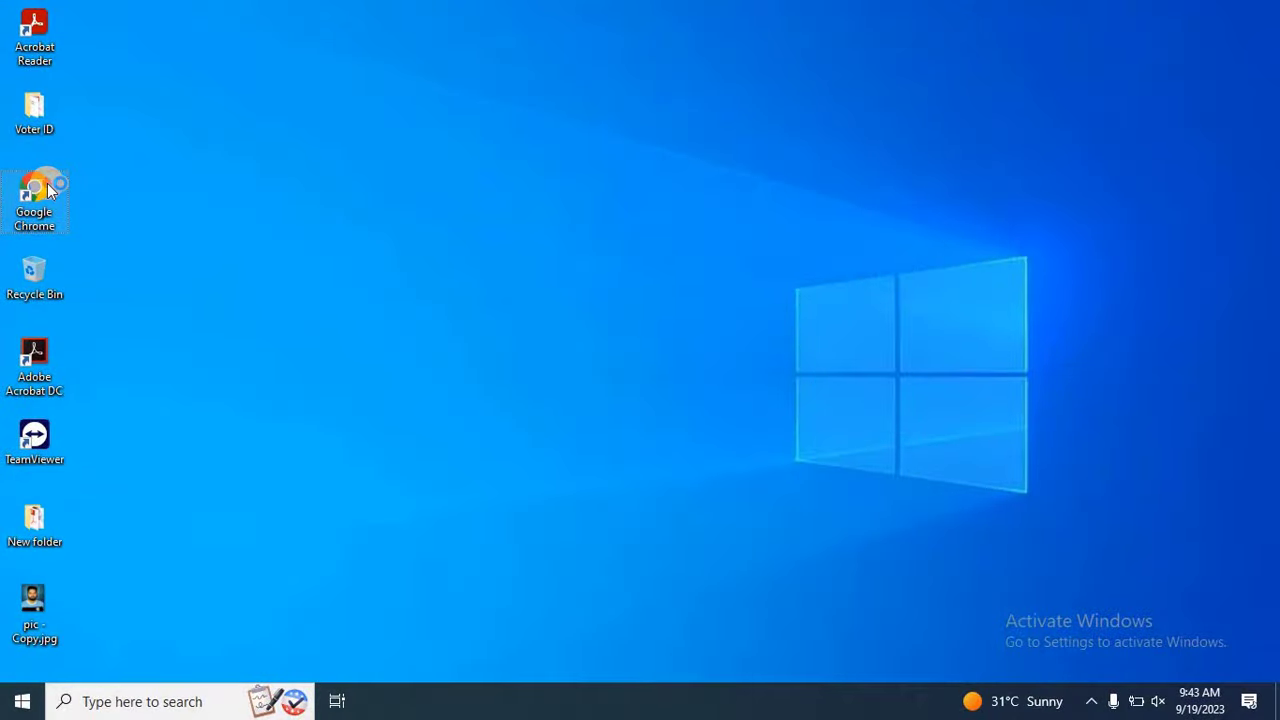
Step: Launch Chrome maximized and load voters.eci.gov.in from the address bar suggestion
double_click(47, 185)
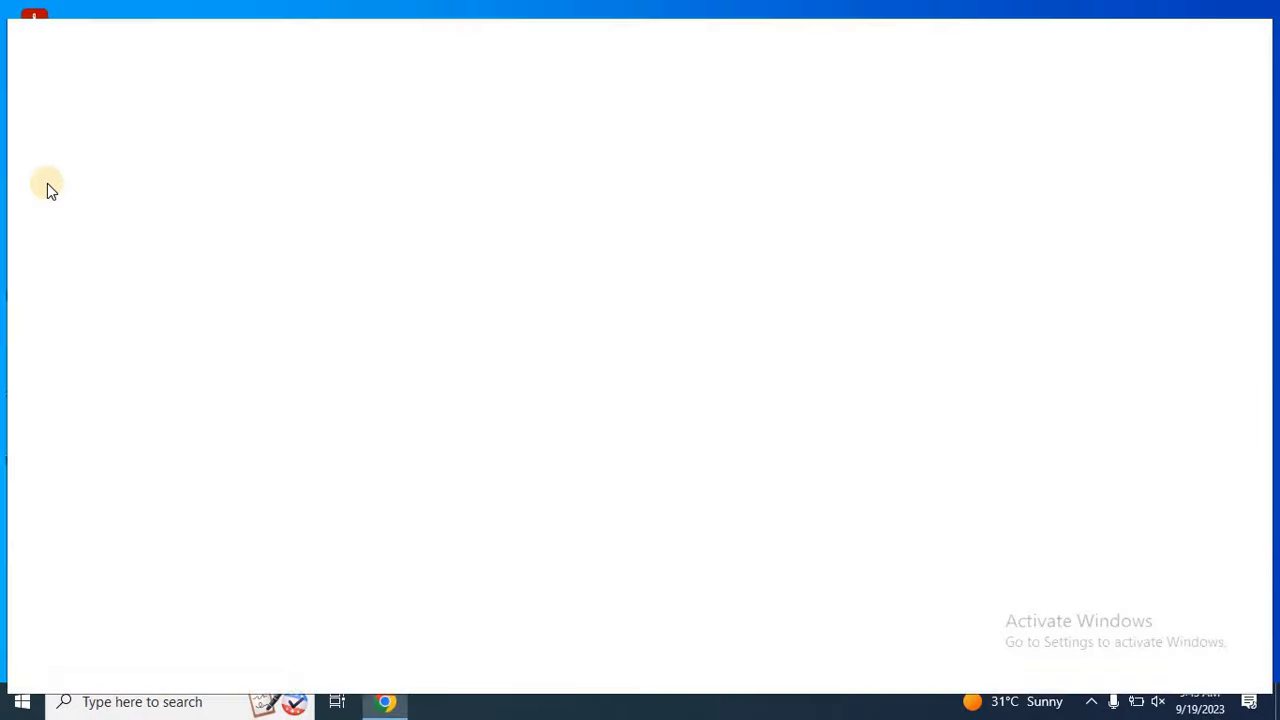
click(1214, 31)
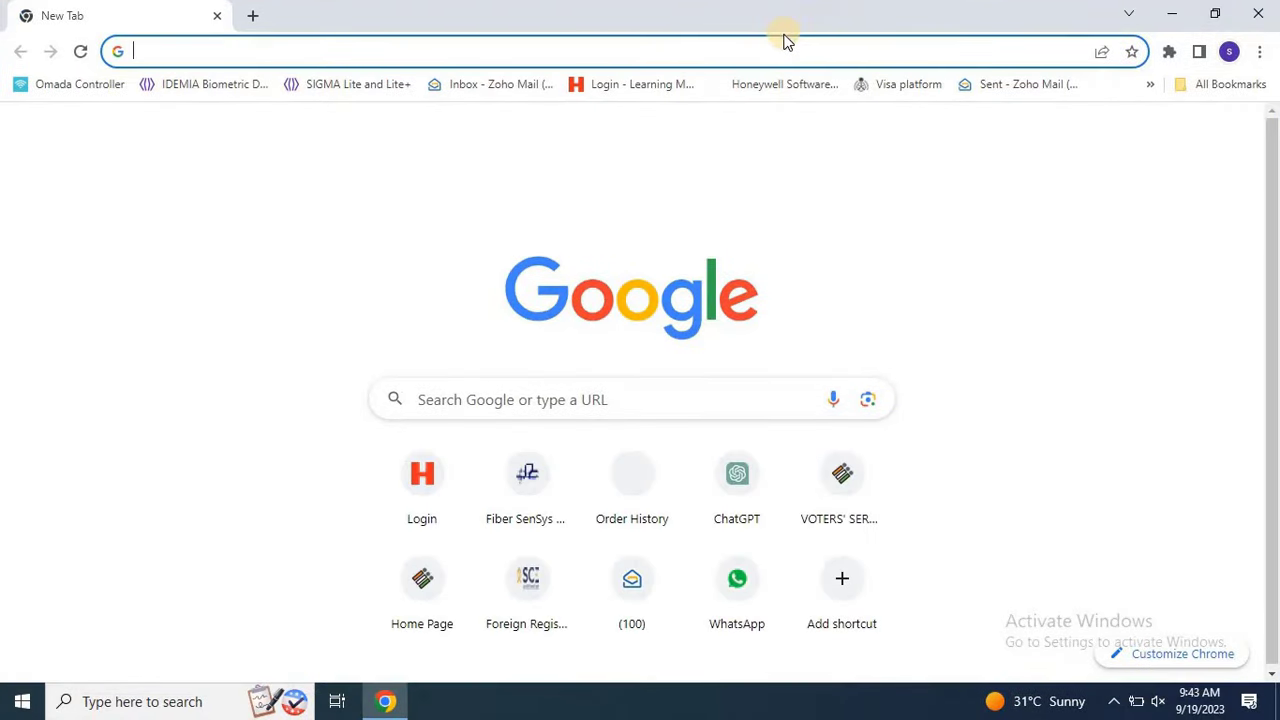
text(VOTERS)
key(Right)
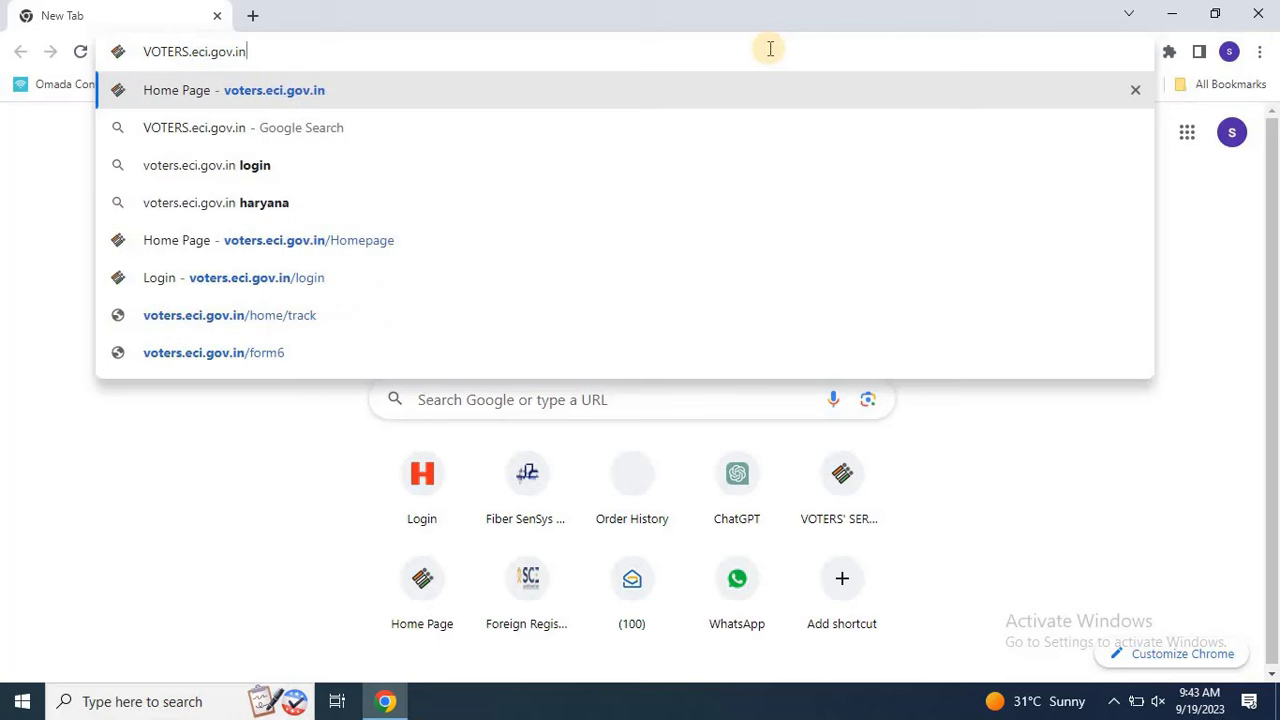
key(Return)
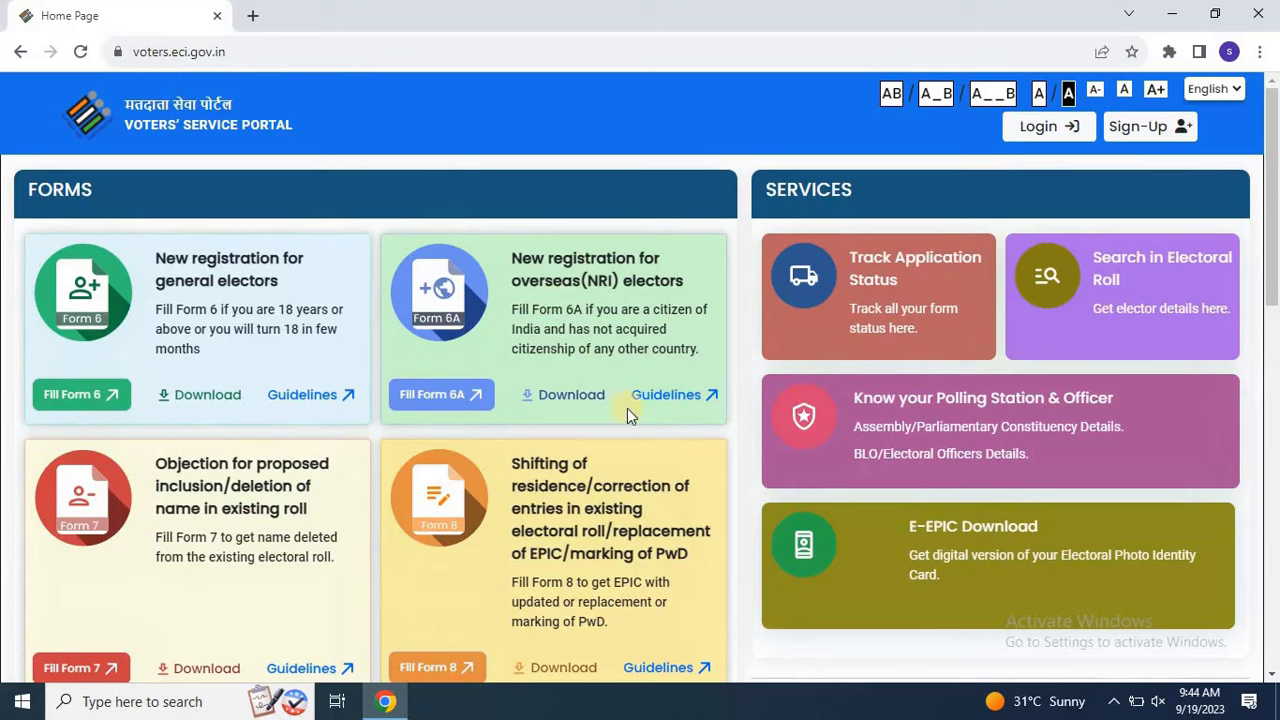
Step: Log in with the registered mobile, the account password and captcha, then verify the OTP
click(1164, 128)
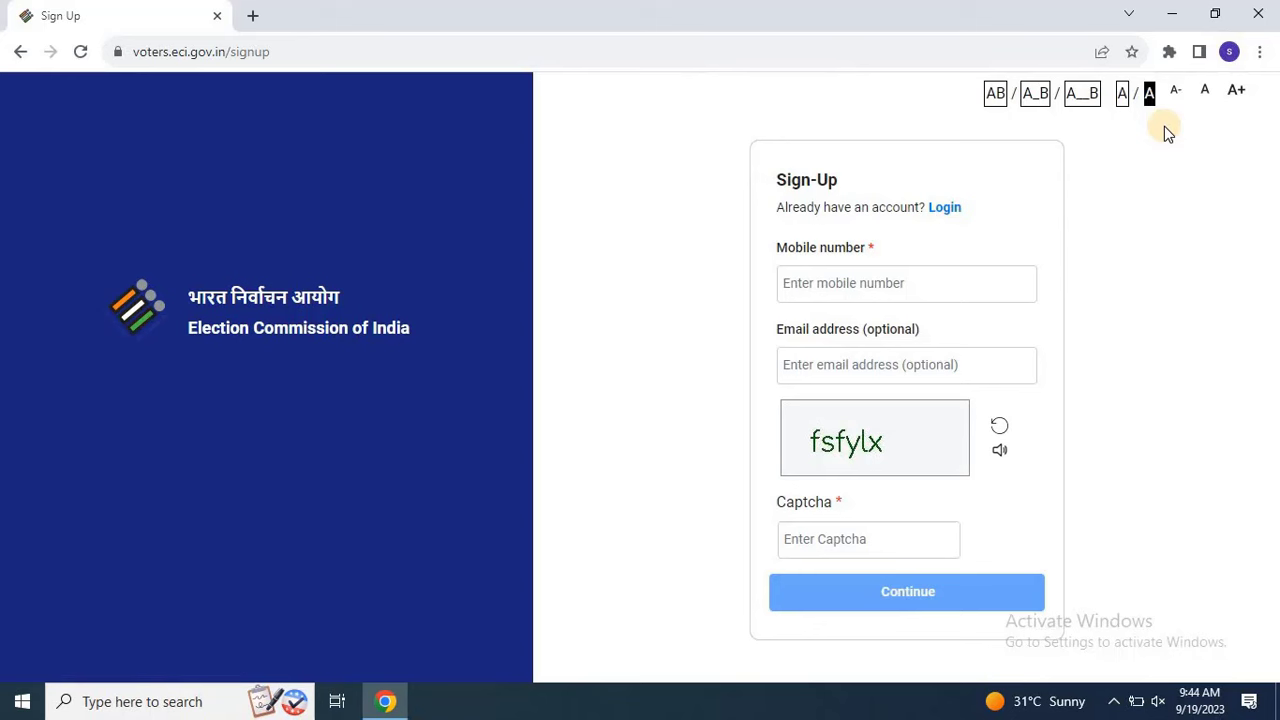
click(944, 208)
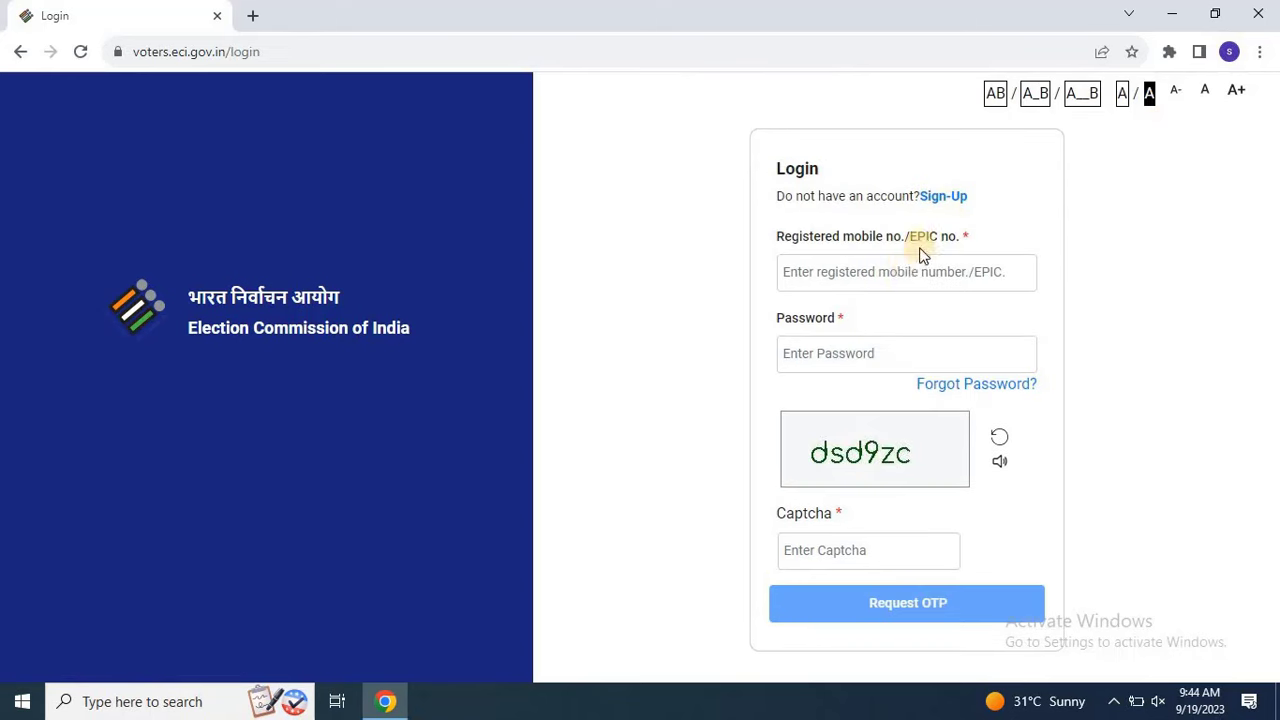
click(915, 262)
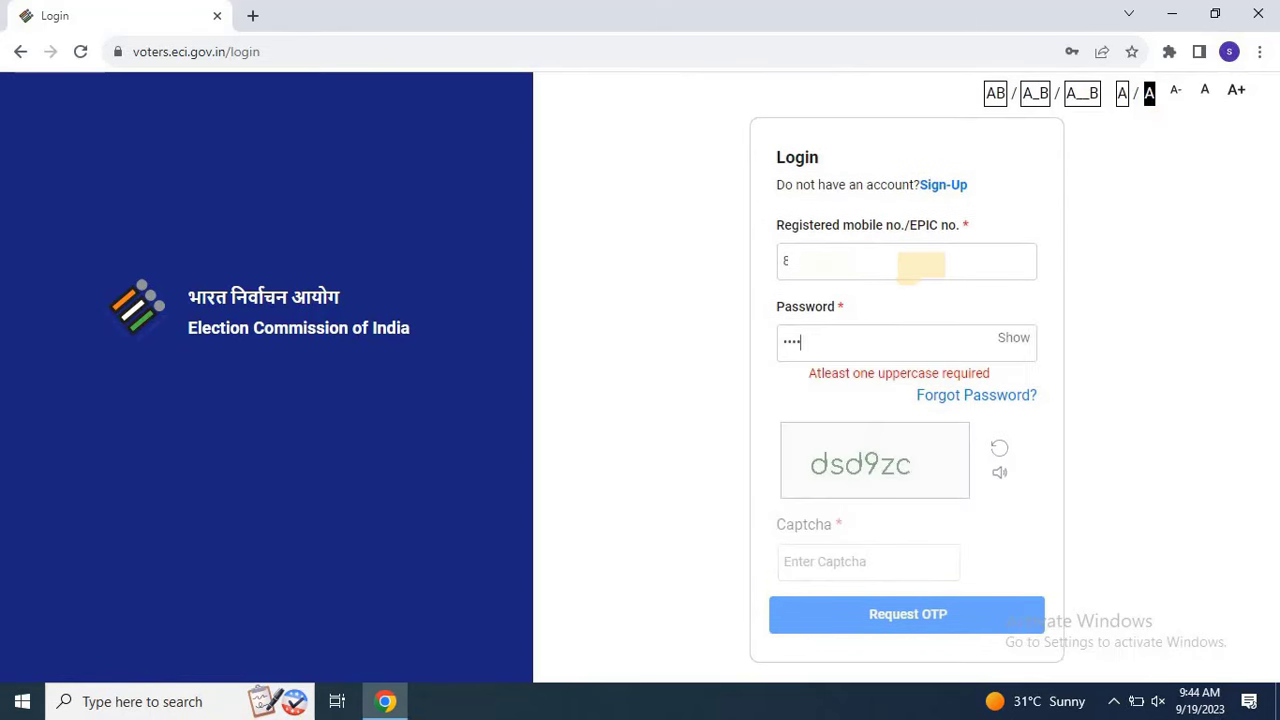
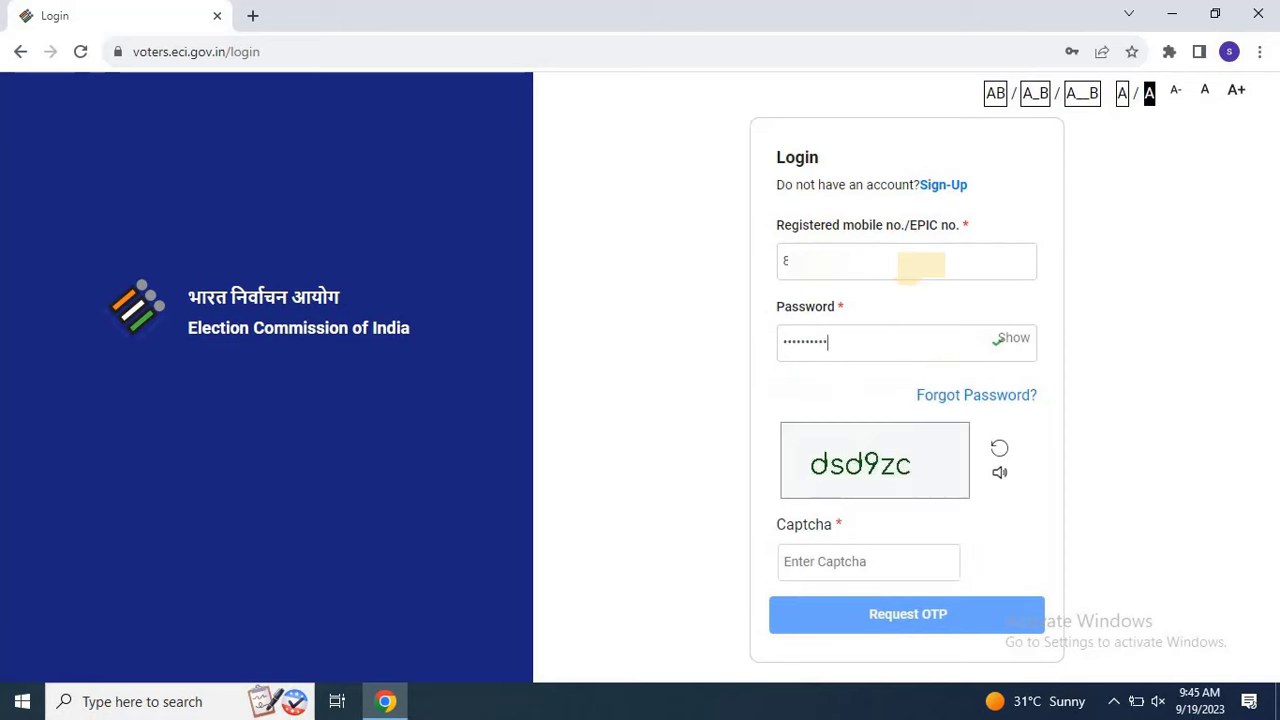
key(Tab)
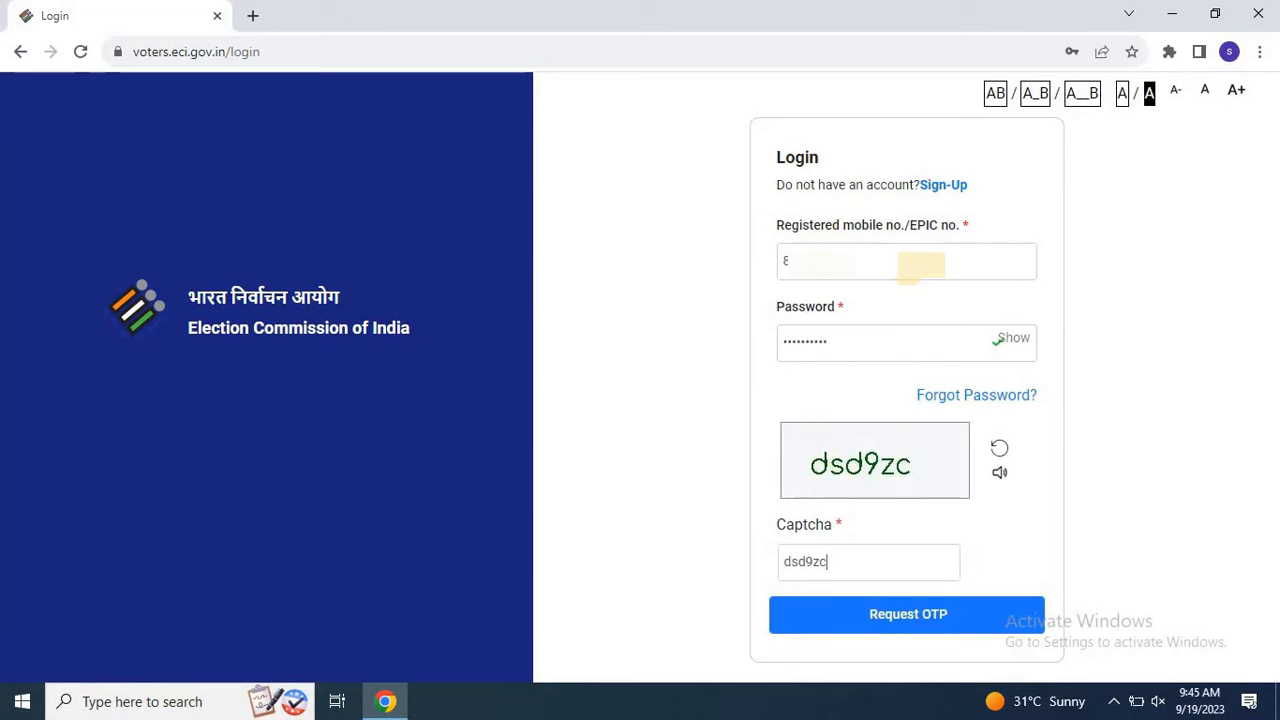
click(966, 605)
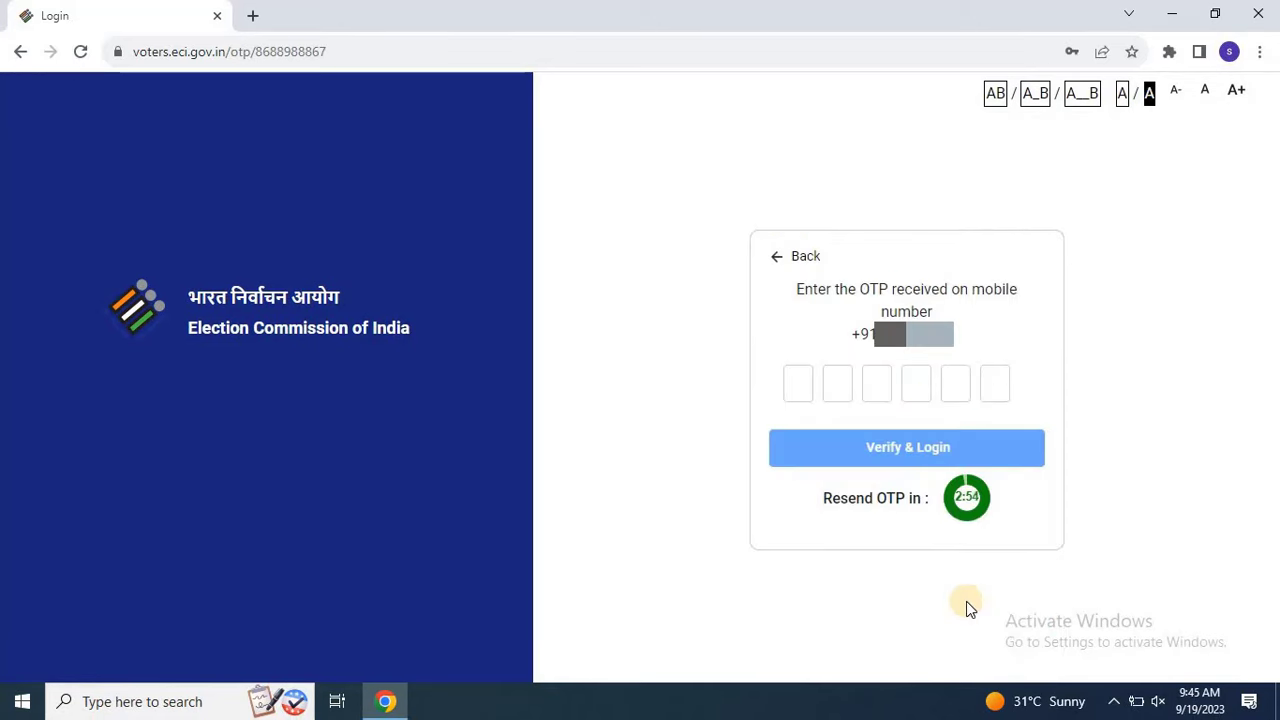
click(796, 386)
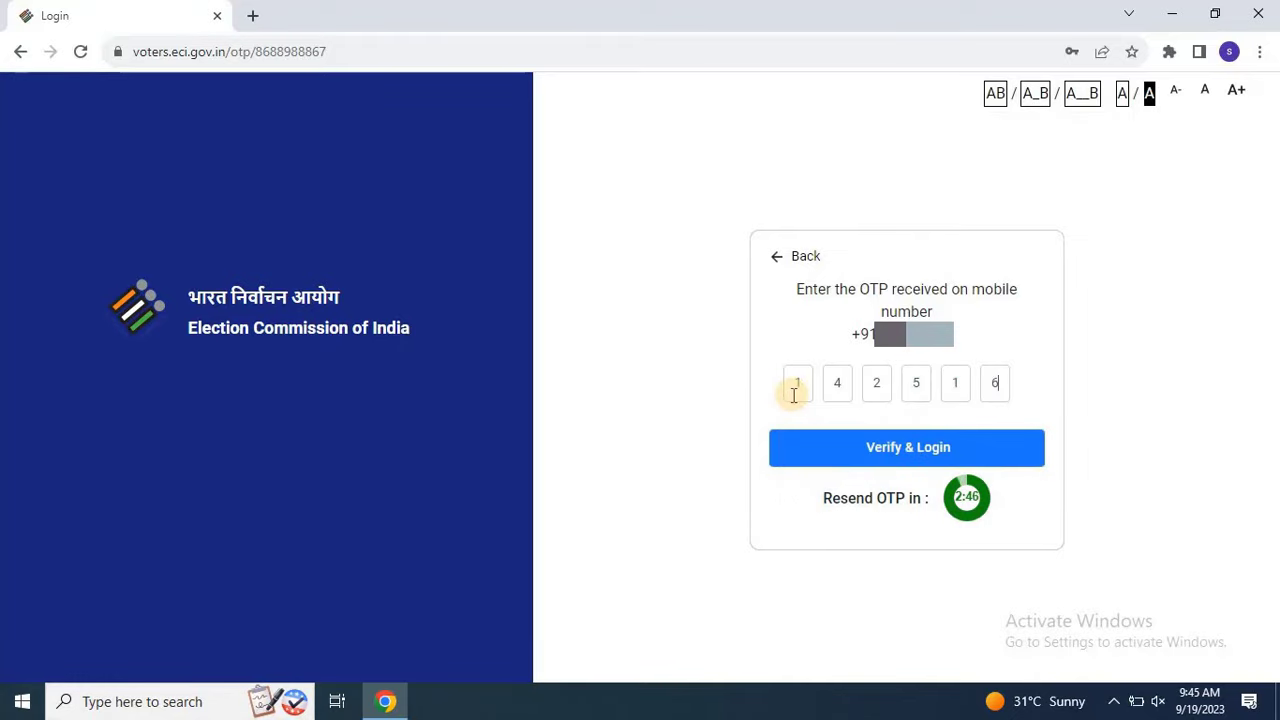
click(874, 448)
mouse_move(1066, 128)
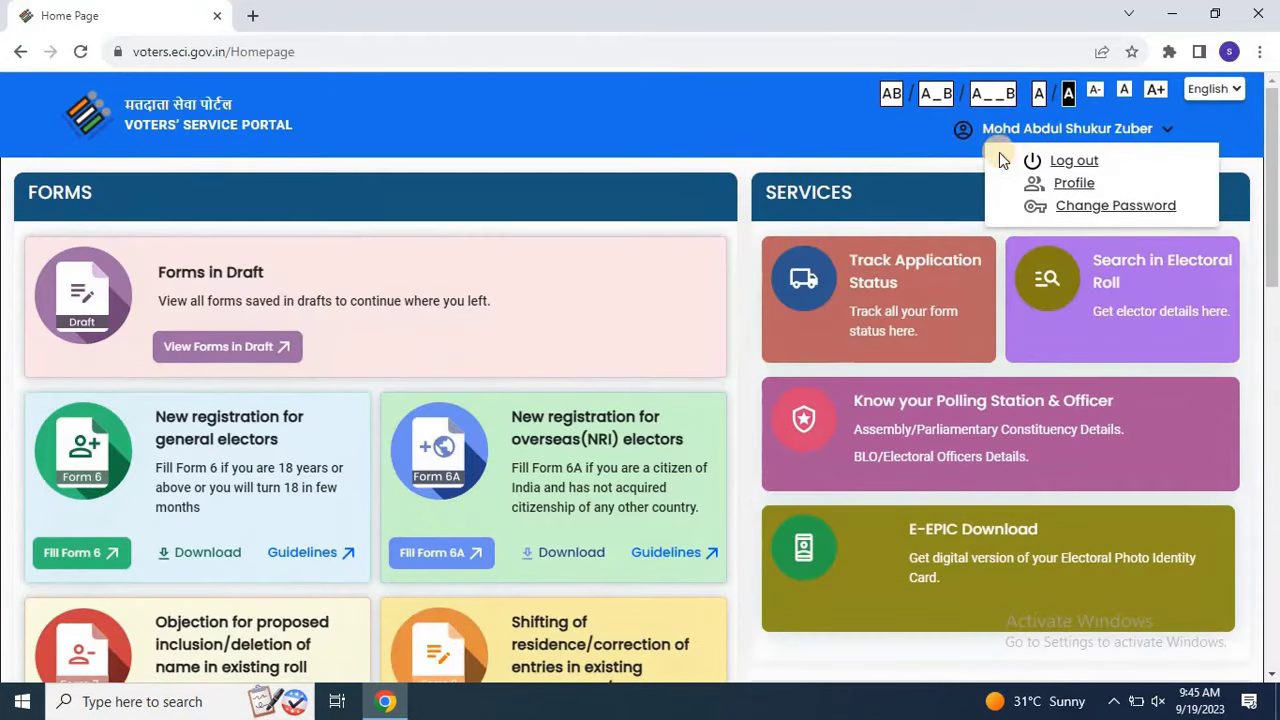
Step: Scroll down the home page and choose Fill Form 8 on the shifting of residence card
drag(1273, 190, 1277, 235)
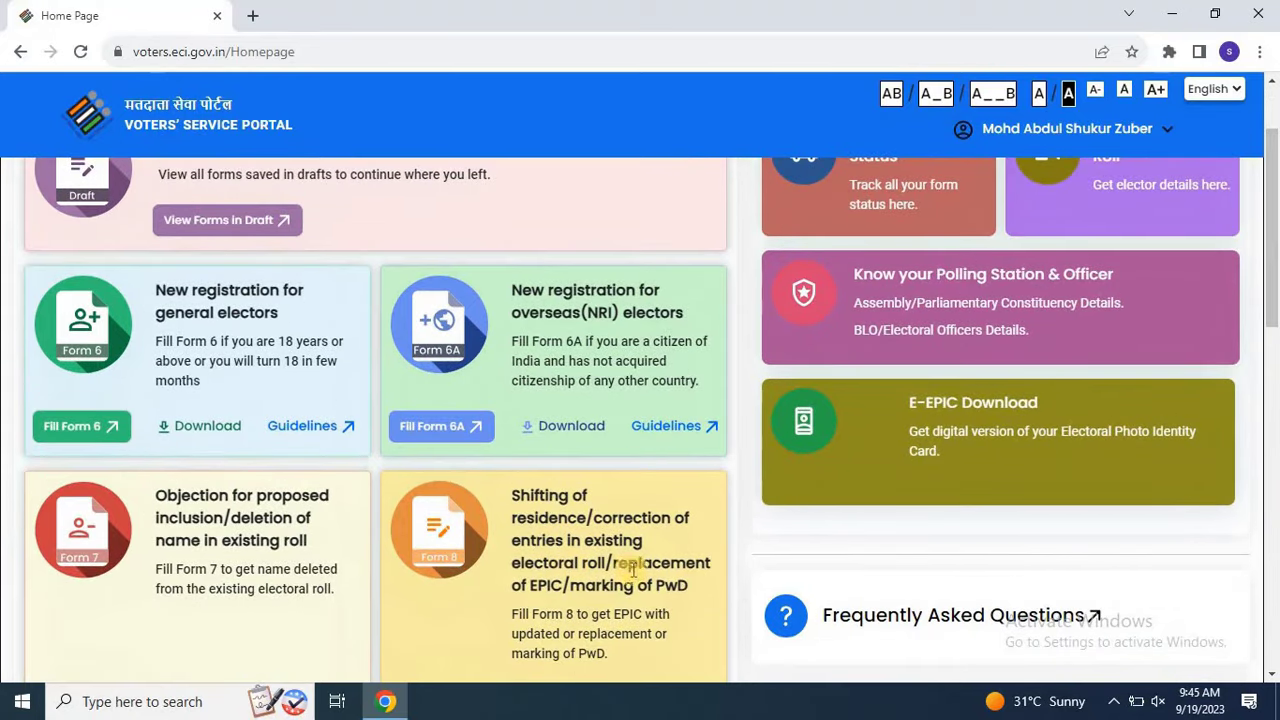
scroll(1275, 313, down, 1)
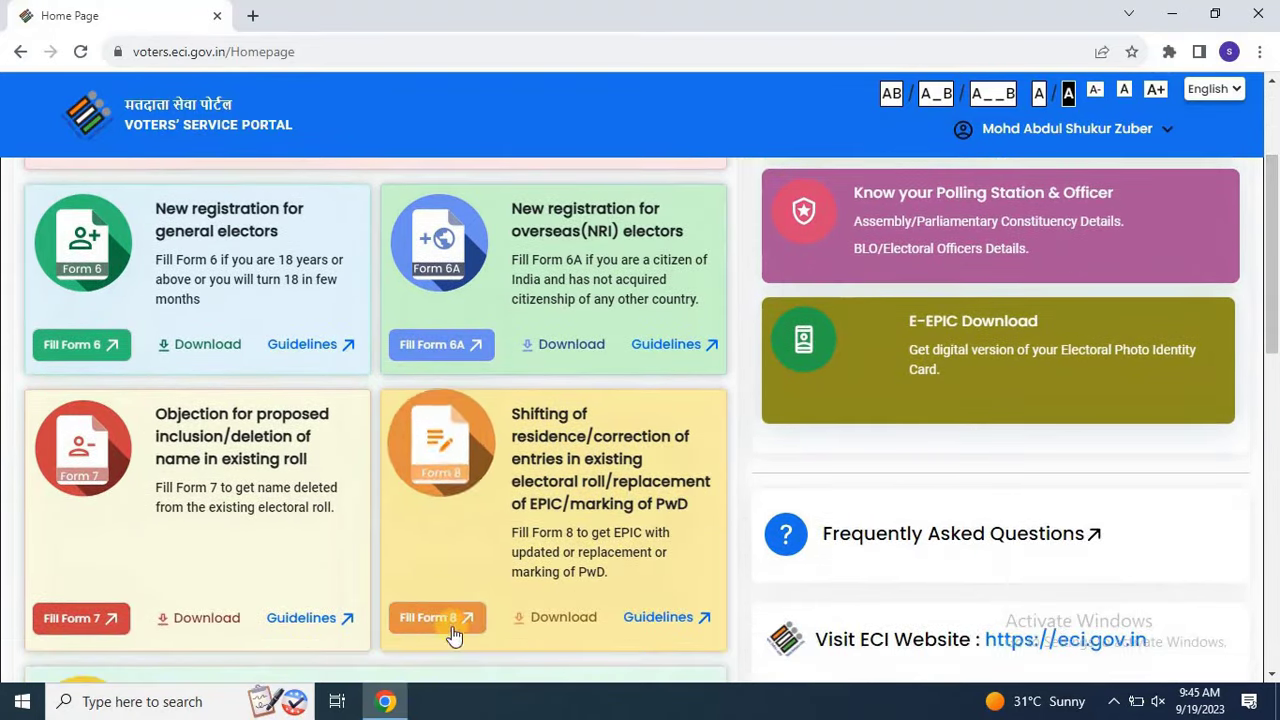
click(443, 620)
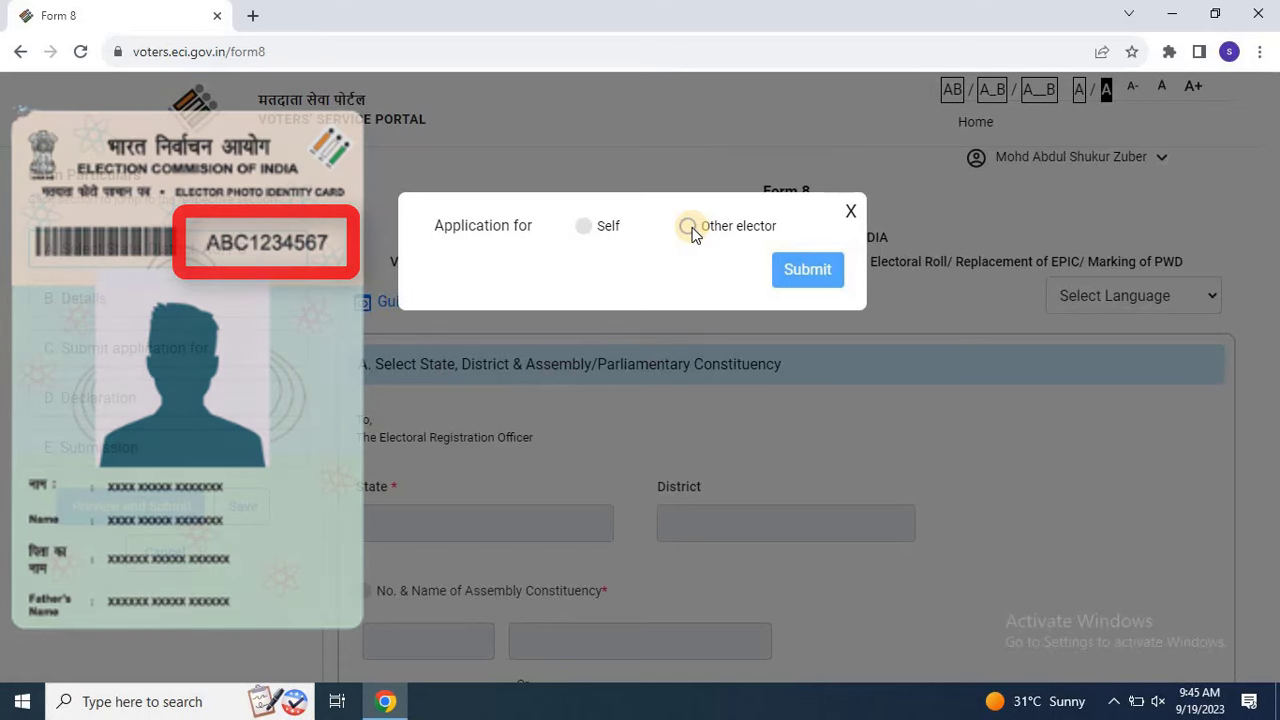
Step: Choose Other elector, submit the saved EPIC number, and confirm the Telangana record
click(690, 227)
click(630, 295)
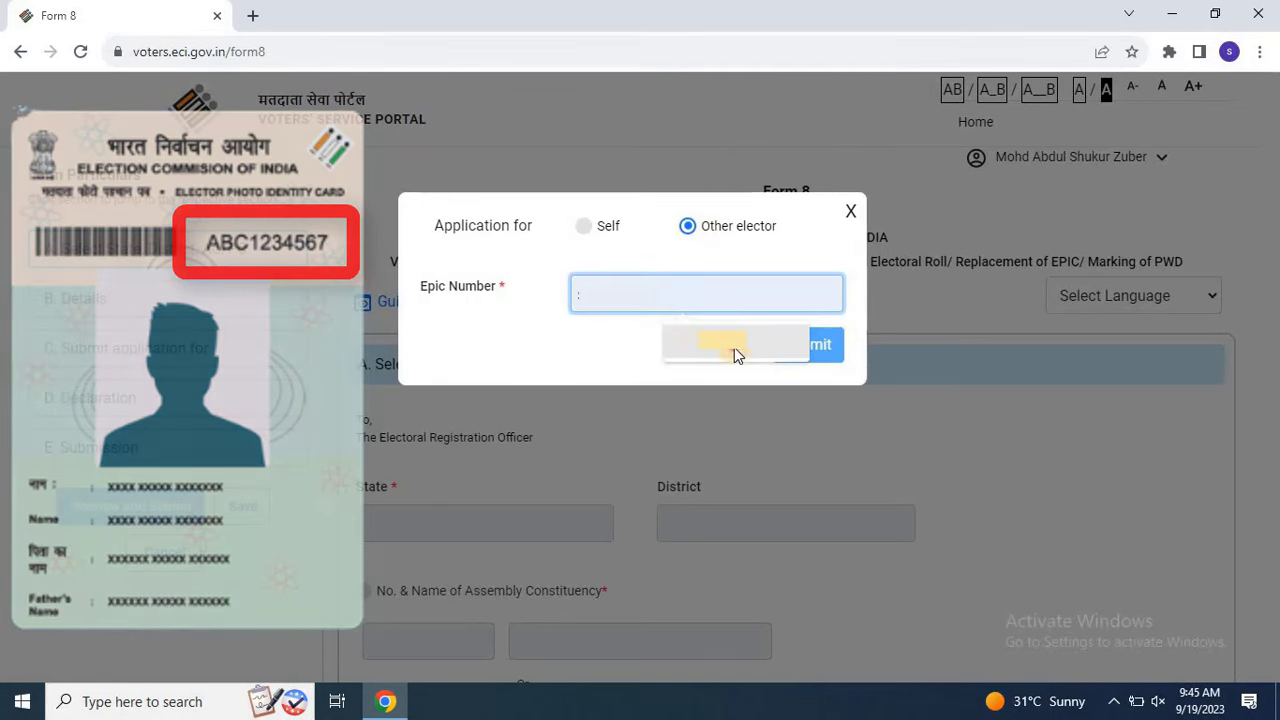
click(734, 347)
click(806, 345)
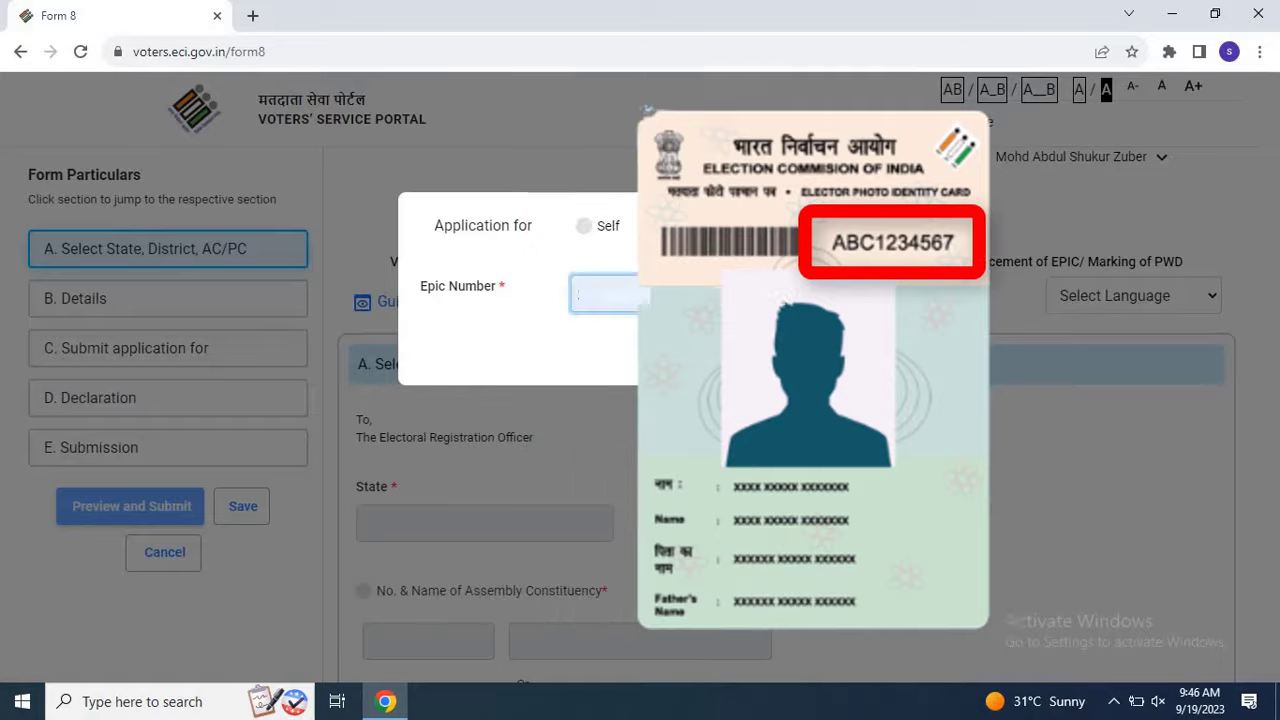
click(808, 346)
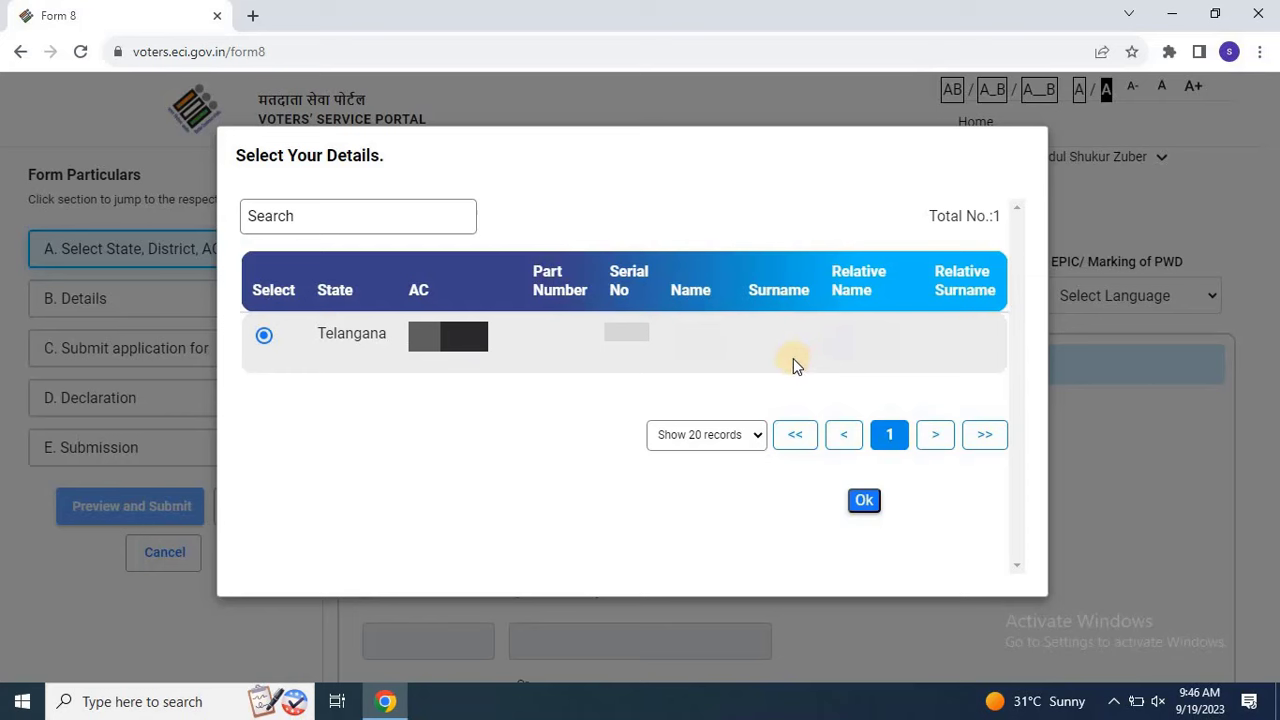
click(863, 499)
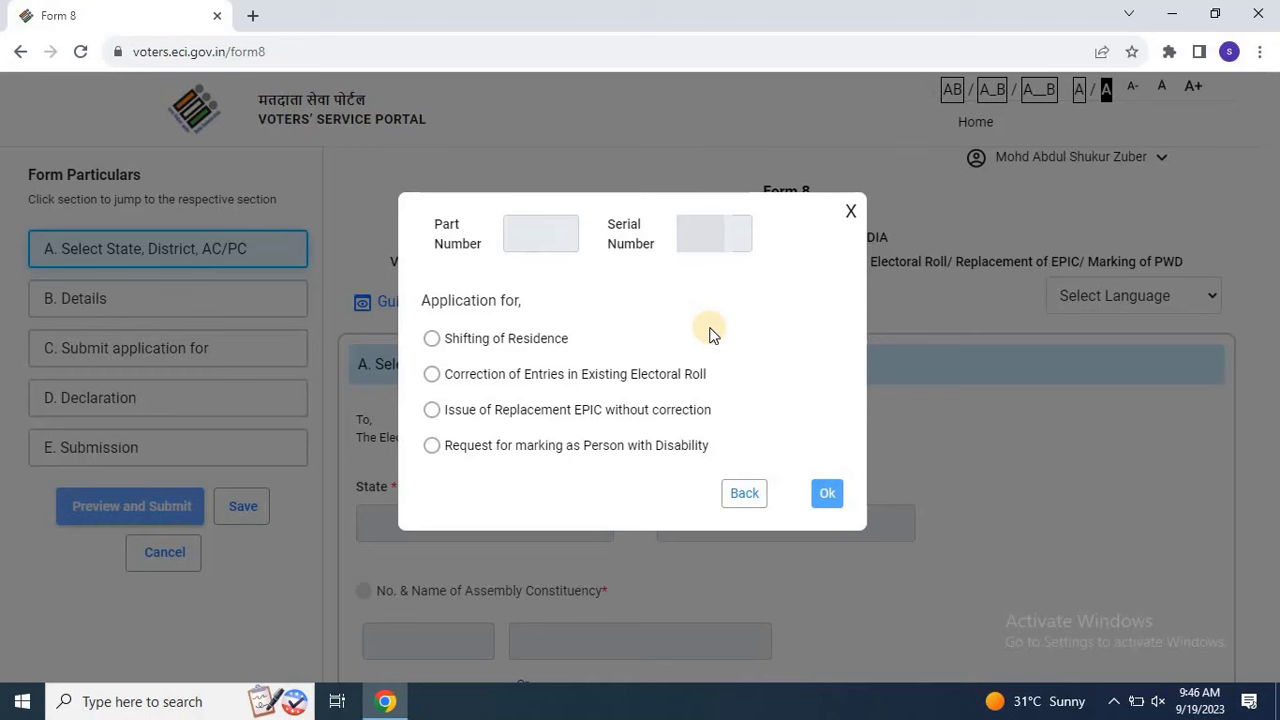
Step: Choose Shifting of Residence, Outside Assembly Constituency, and confirm with Ok
click(432, 339)
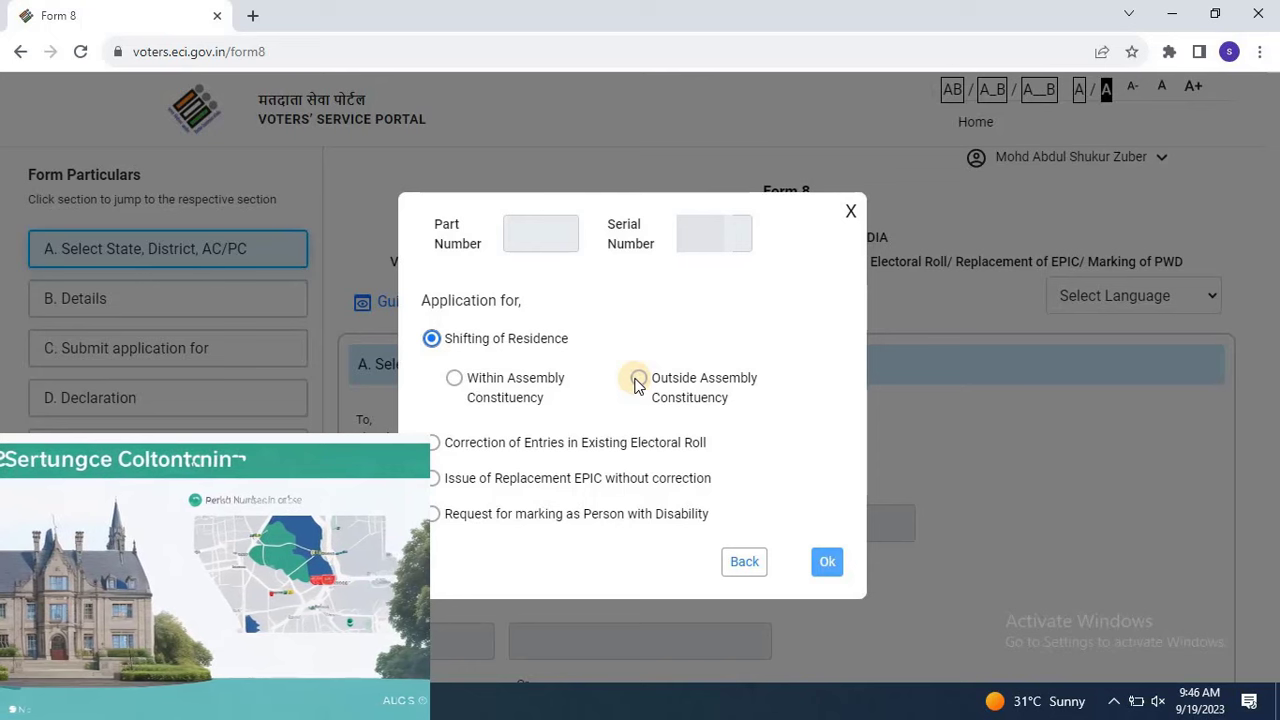
click(638, 378)
click(826, 562)
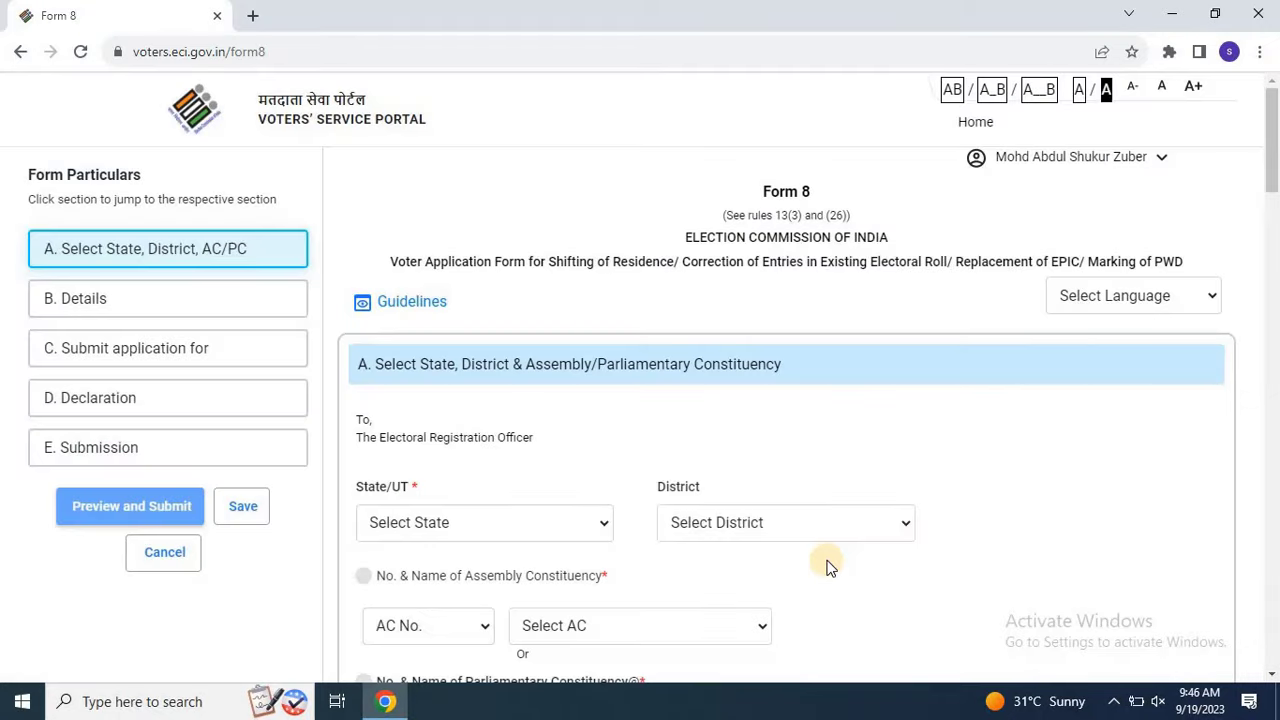
Step: Set the form language to English, state Telangana, district and assembly constituency, then continue
click(1189, 302)
click(1117, 340)
scroll(1272, 197, down, 2)
click(609, 350)
text(tel)
key(Return)
click(812, 350)
click(780, 220)
click(430, 449)
click(397, 512)
scroll(1274, 230, down, 1)
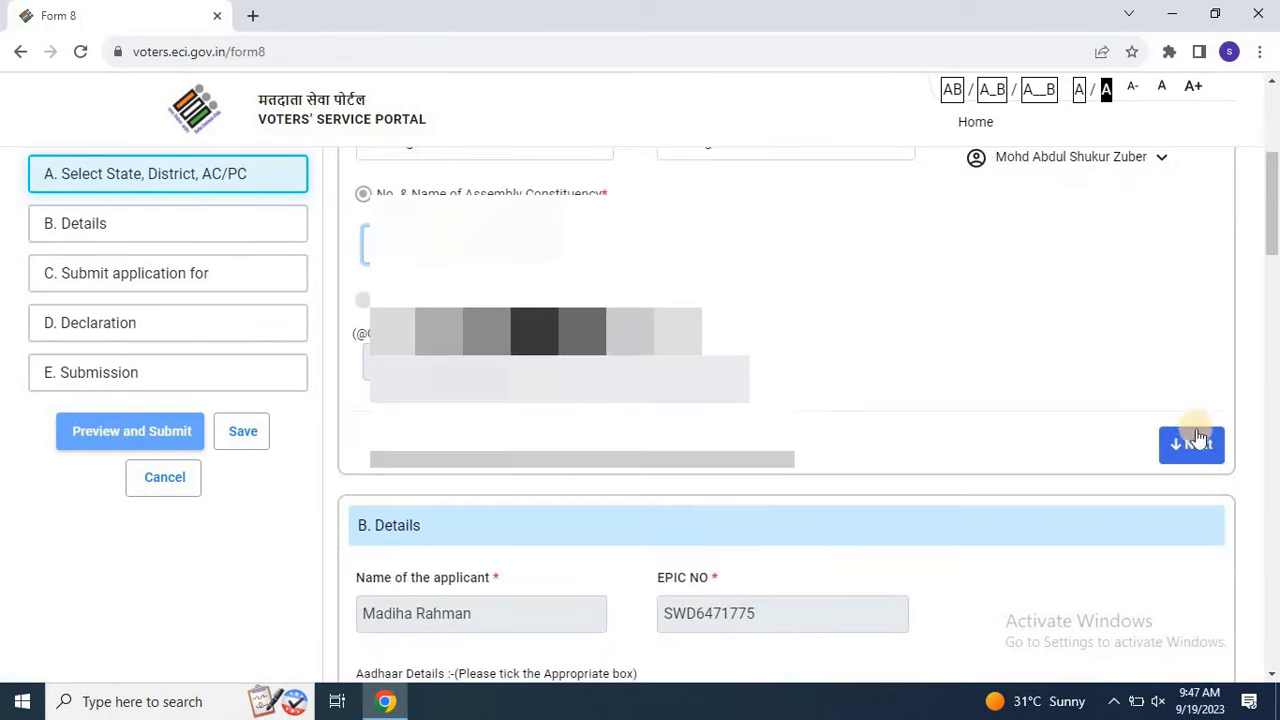
click(1192, 443)
Step: Provide the Aadhaar number, a relative's saved mobile number, and start the relative's email
click(369, 368)
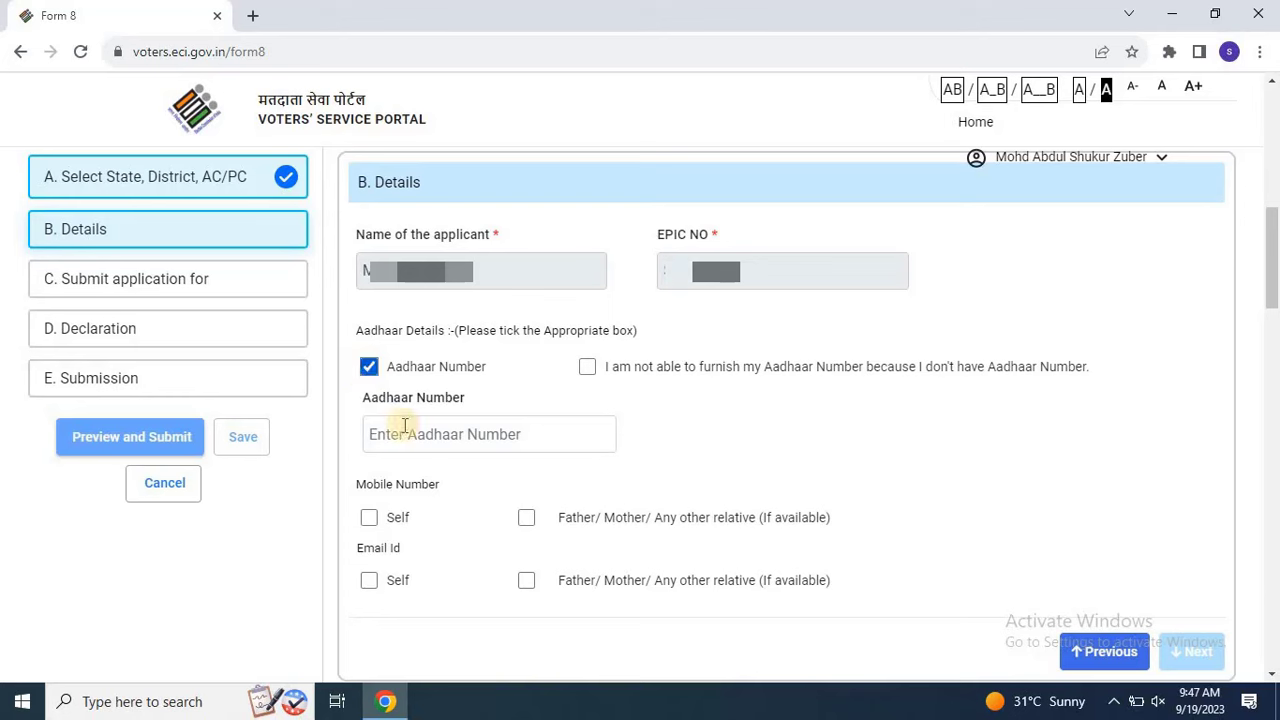
text(2)
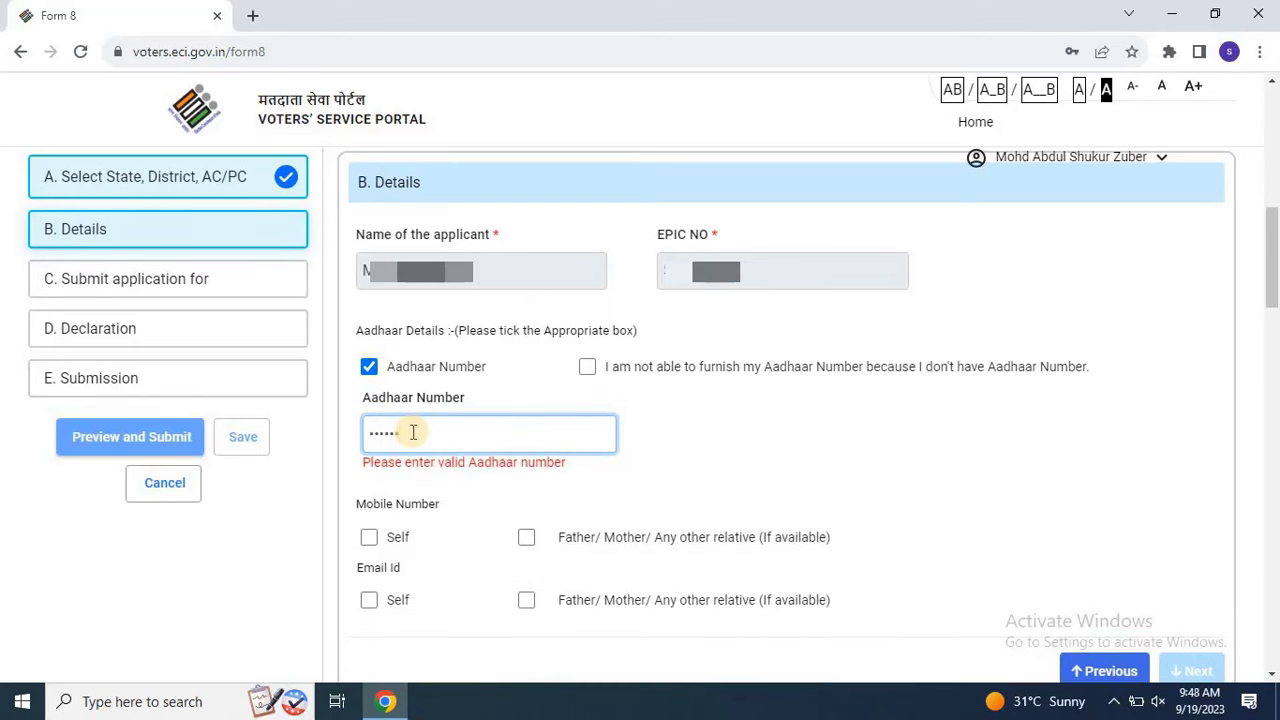
text(2)
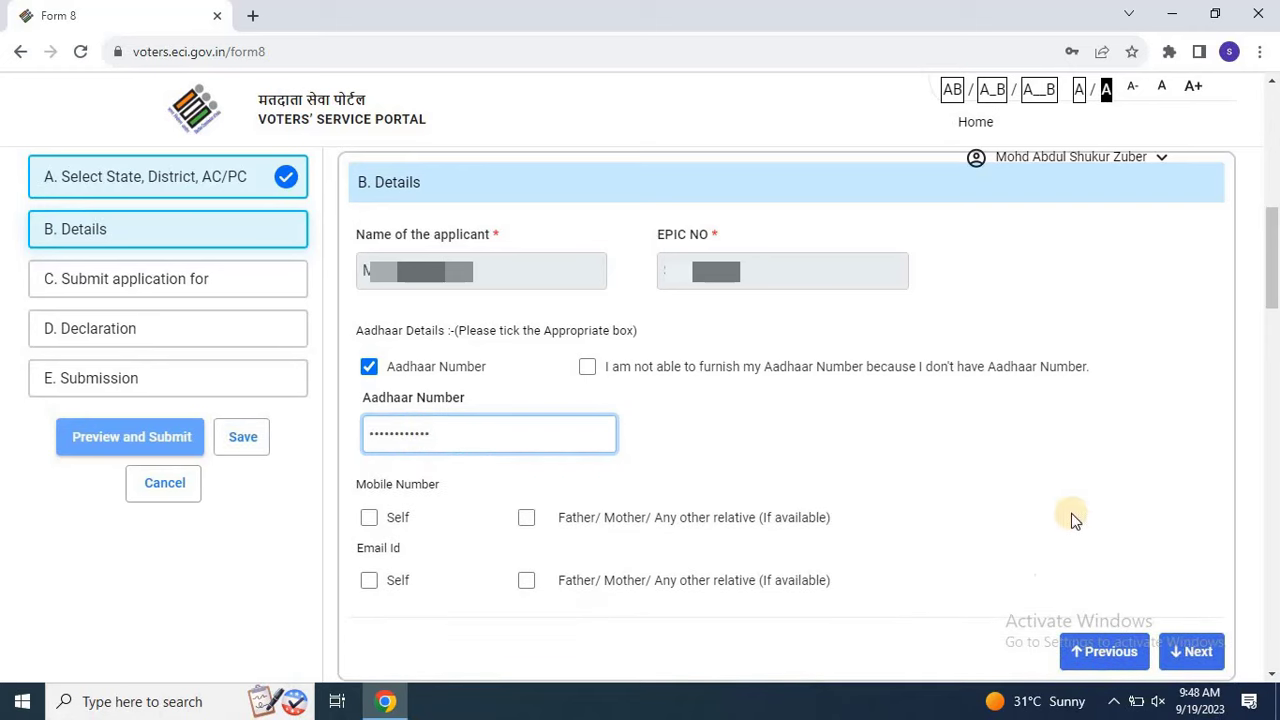
click(526, 517)
click(445, 582)
click(567, 632)
scroll(749, 580, down, 2)
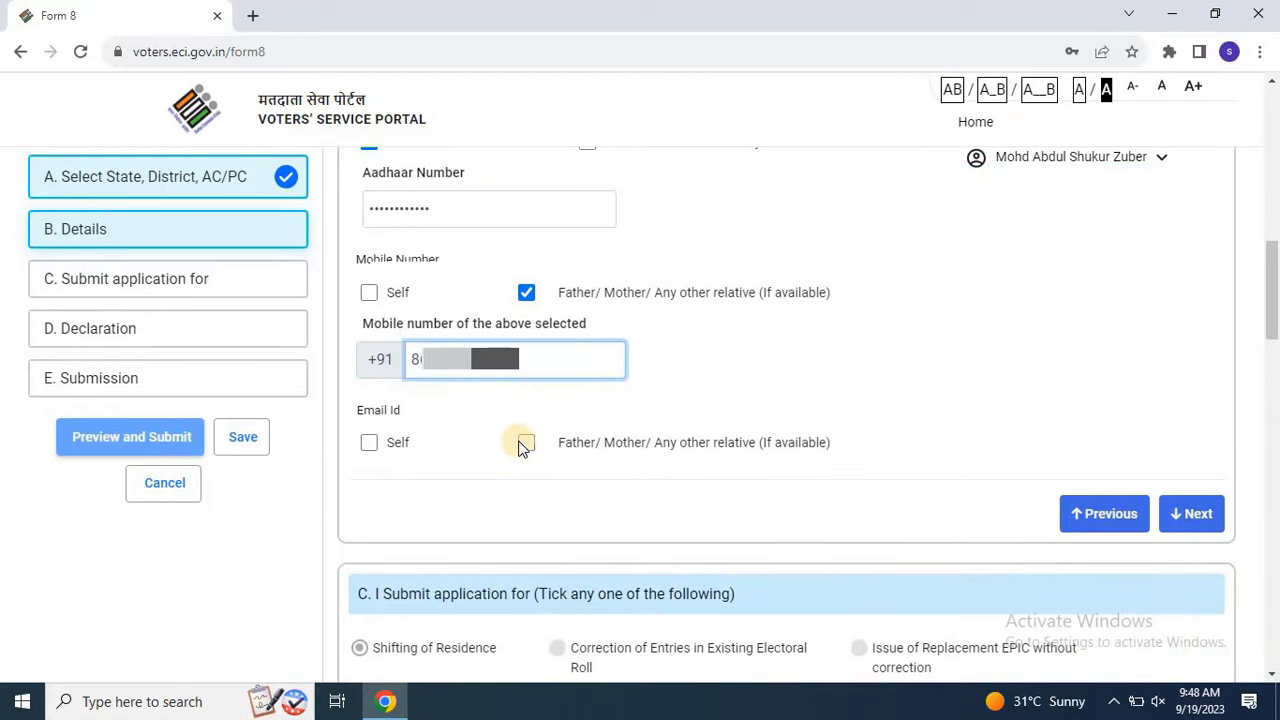
click(526, 443)
click(432, 509)
text(mail.)
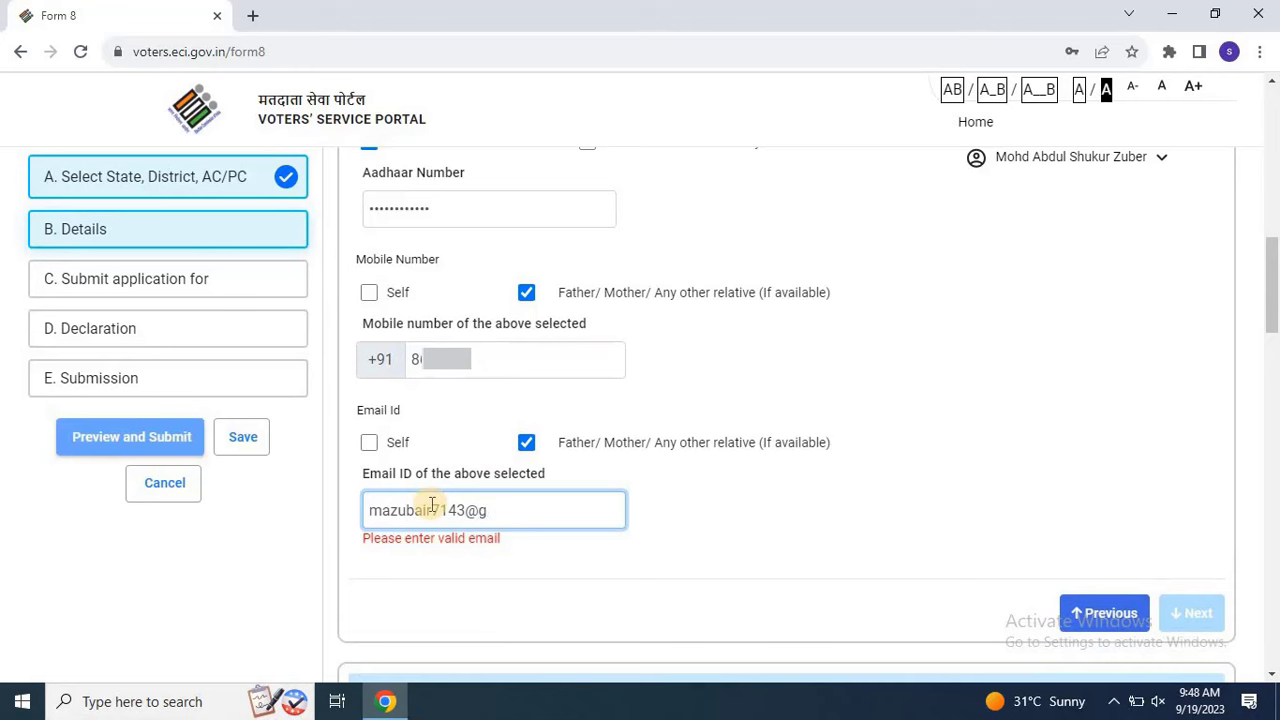
text(com)
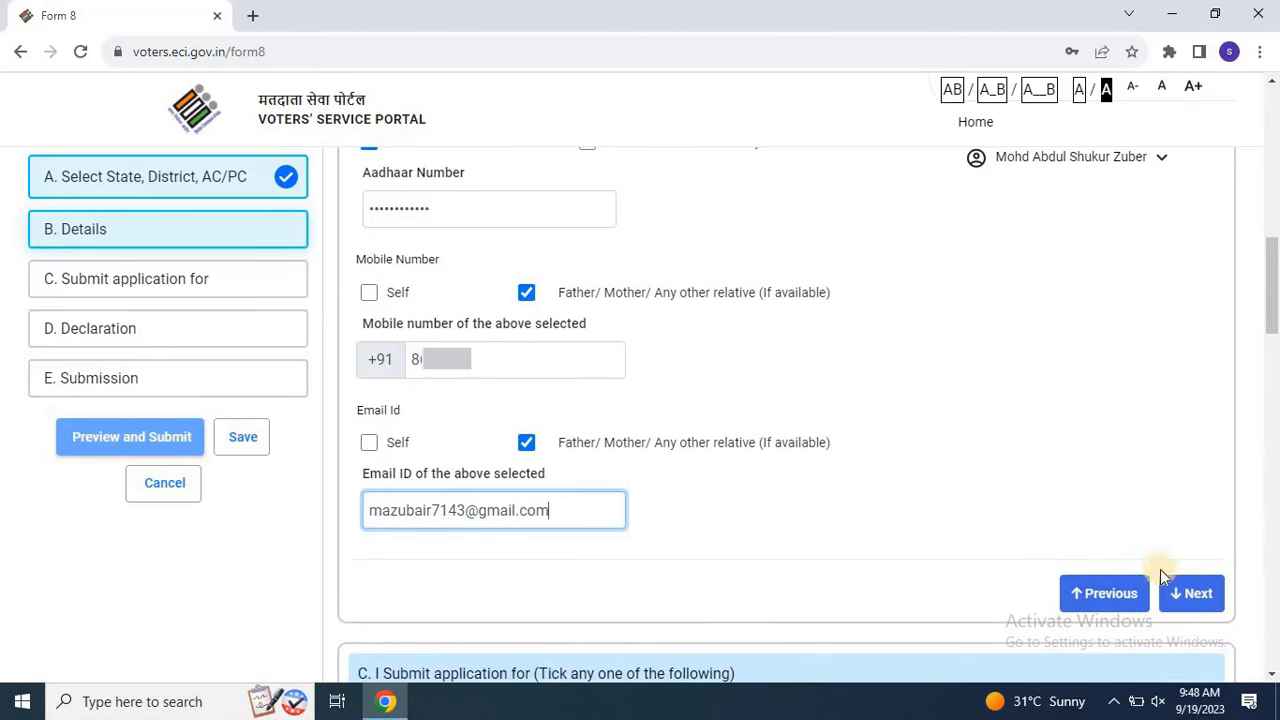
Step: Advance past Details and enter the house, street and town of the present residence
click(1182, 591)
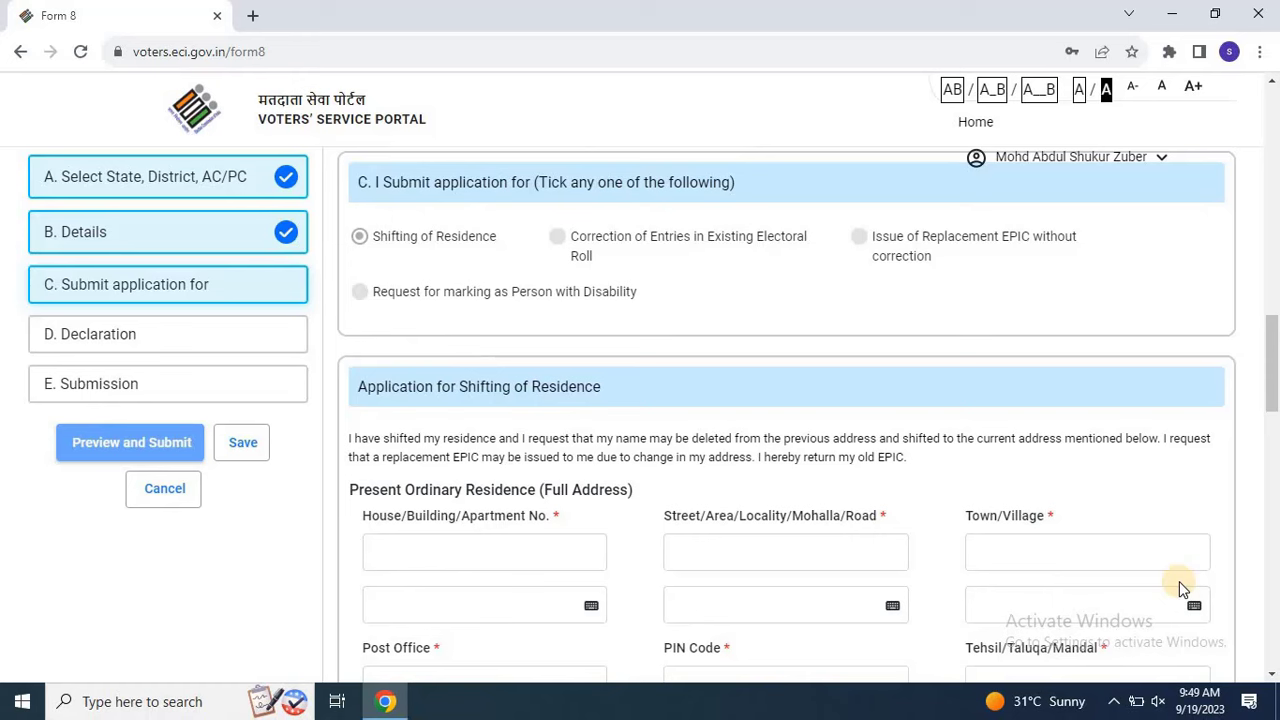
scroll(811, 491, down, 2)
click(514, 365)
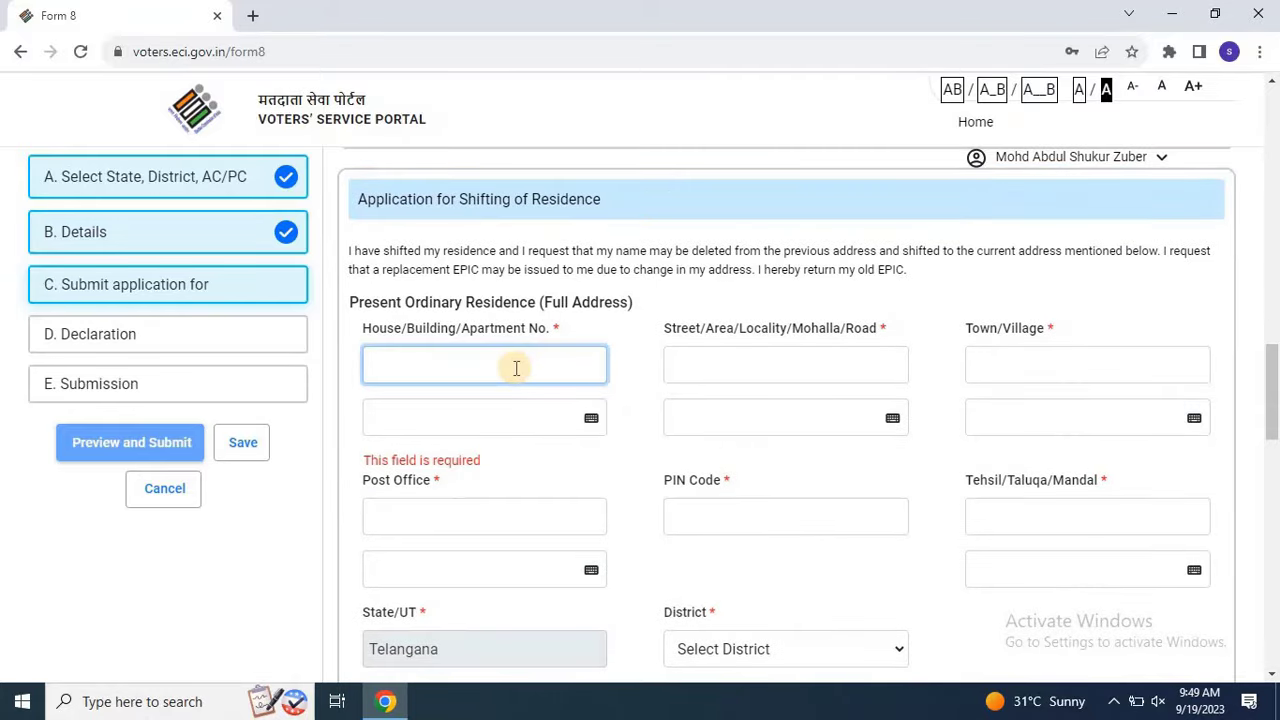
click(692, 371)
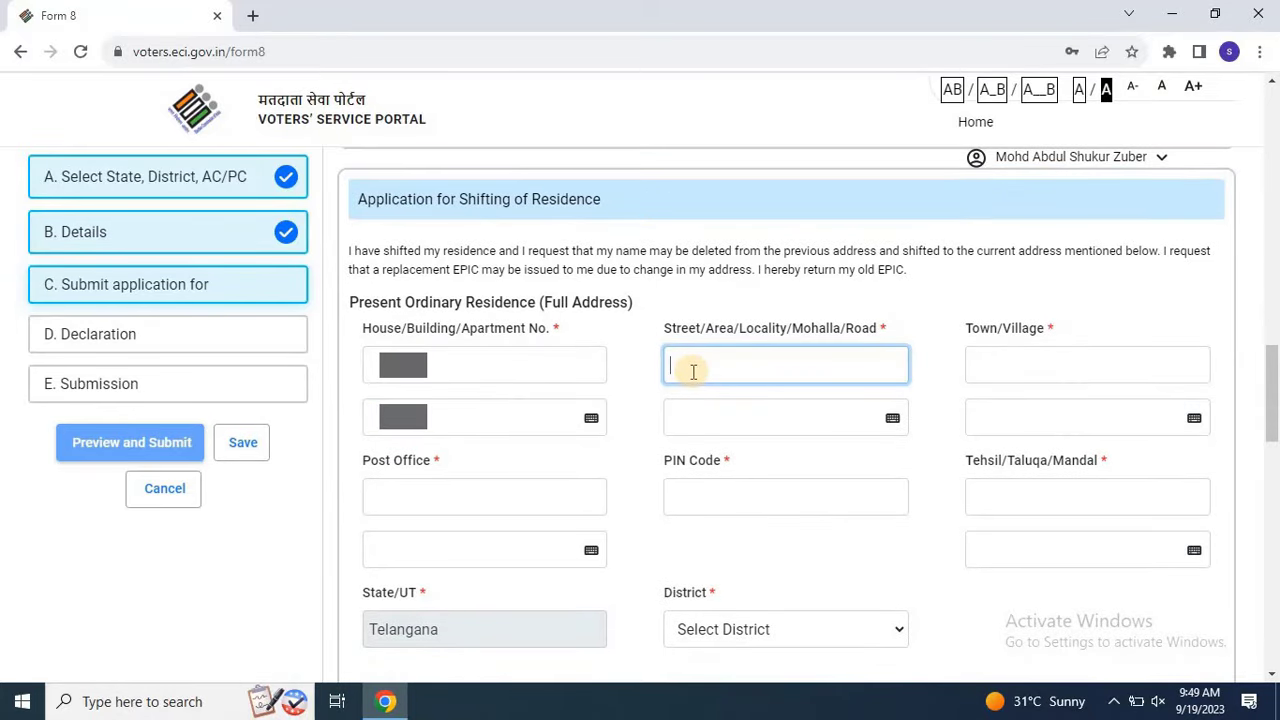
text(A)
click(978, 366)
text(H)
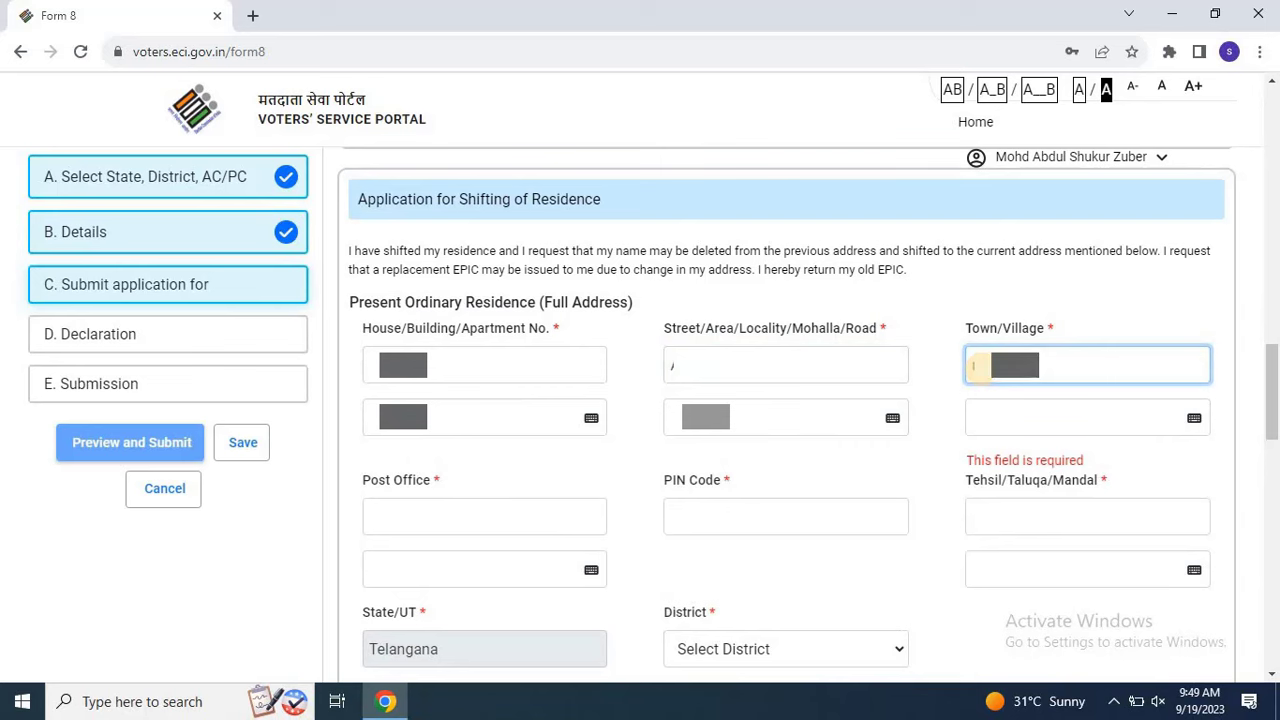
click(743, 366)
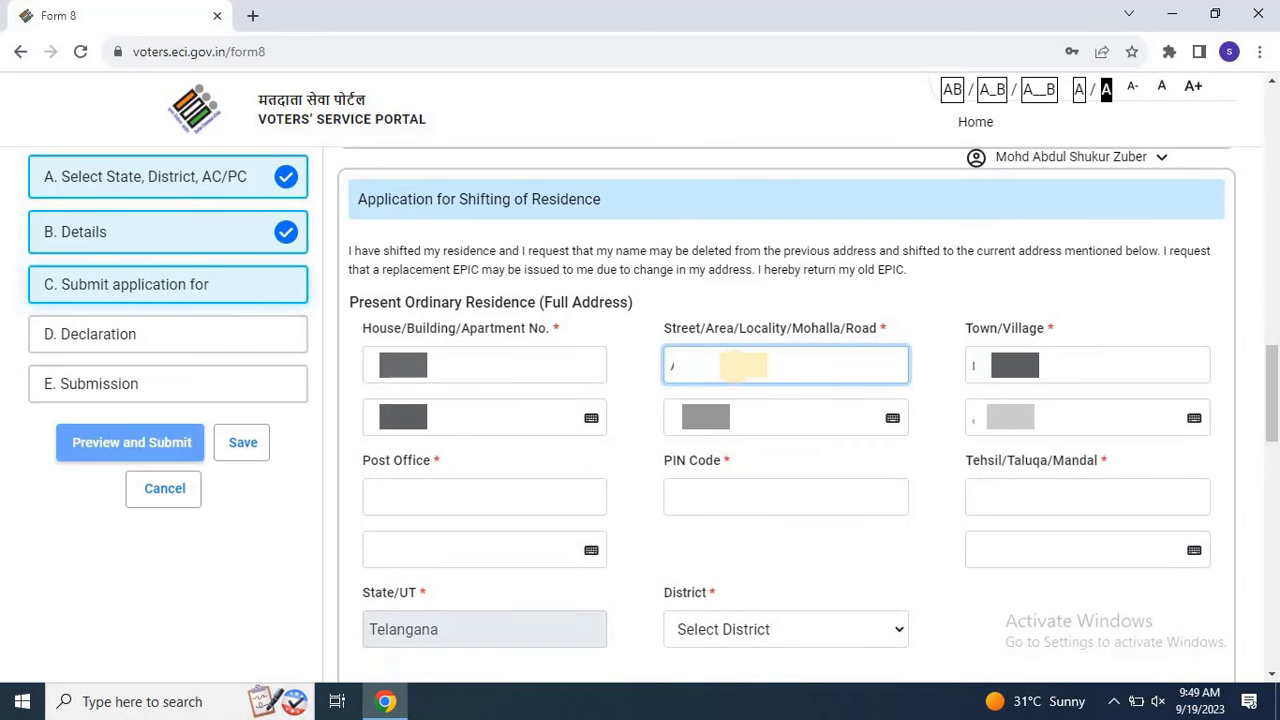
click(1043, 366)
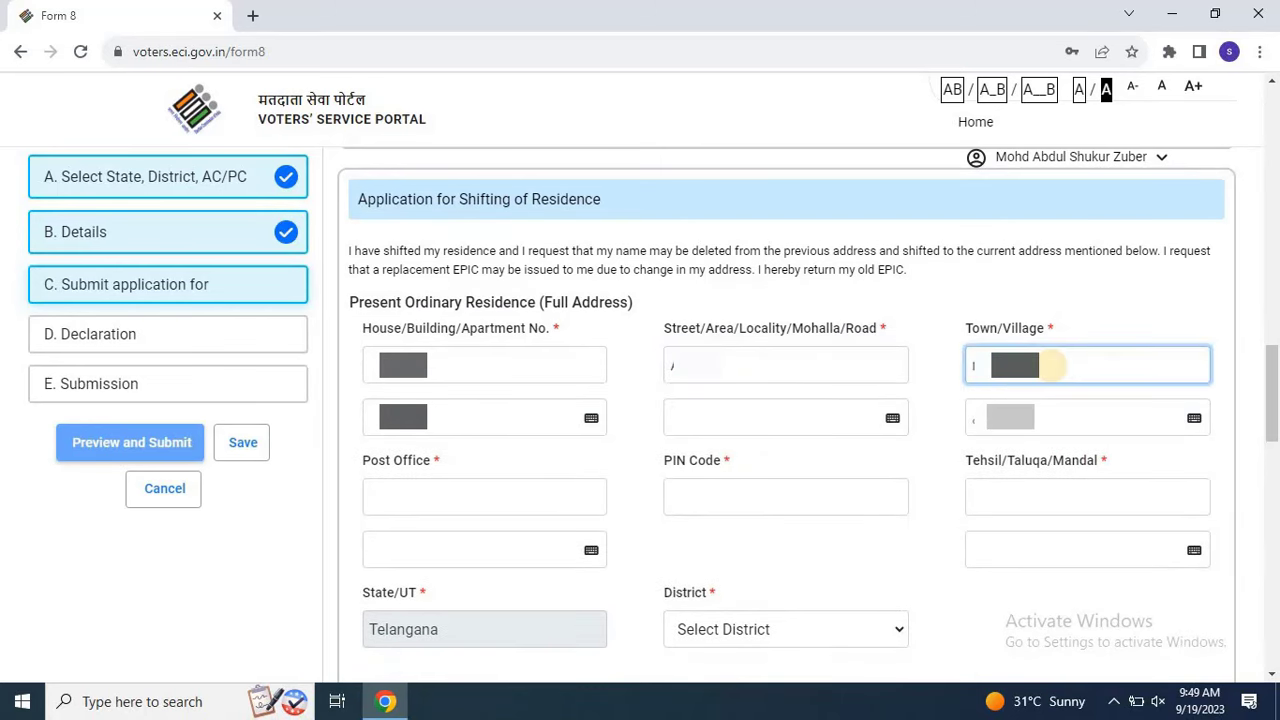
Step: Enter the post office, PIN code and tehsil, and pick the district from the list
click(489, 492)
text(A)
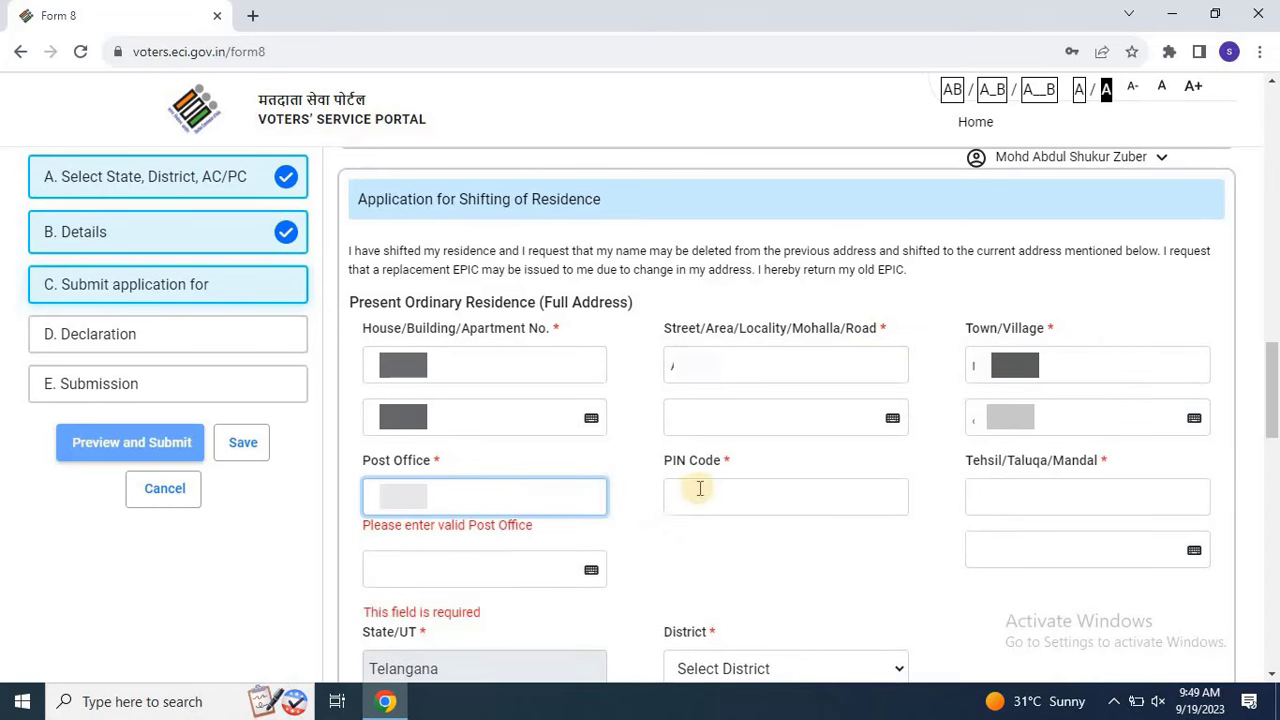
click(694, 491)
click(451, 491)
text(Hyderabad)
click(700, 491)
text(500001)
click(1013, 511)
text(Hyderabad)
scroll(1273, 404, down, 1)
click(785, 511)
click(716, 592)
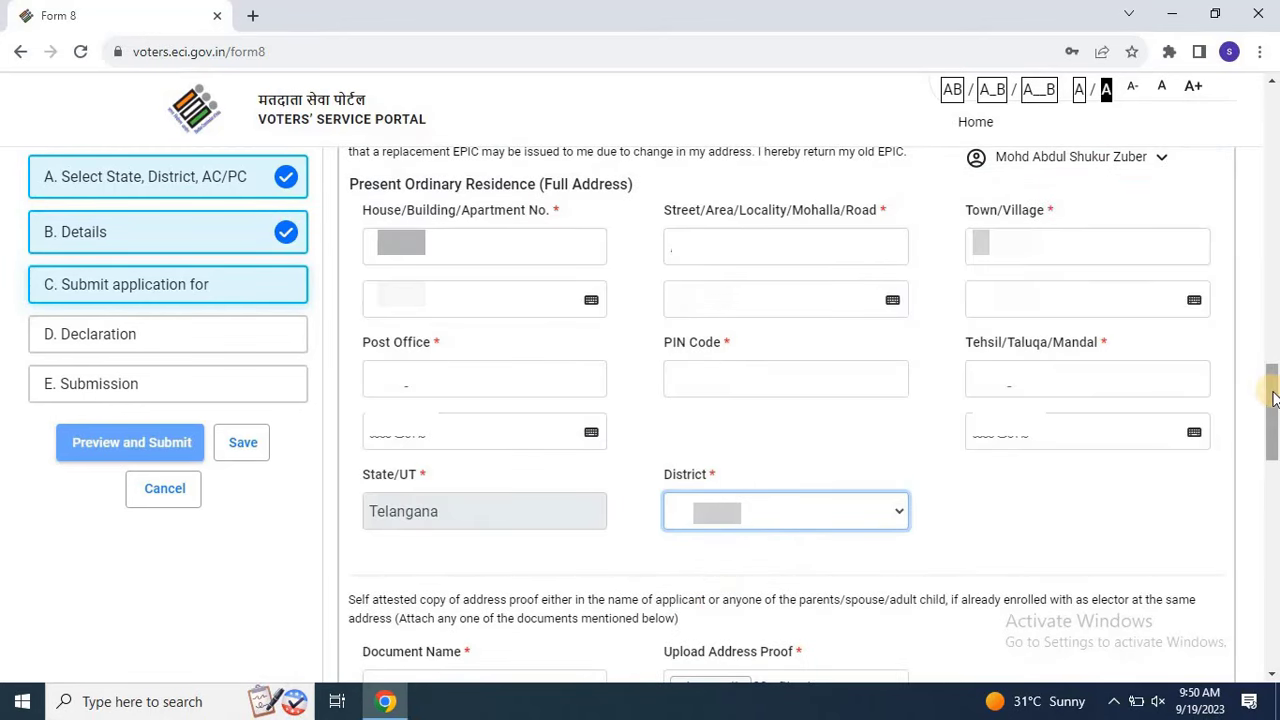
drag(1273, 398, 1273, 448)
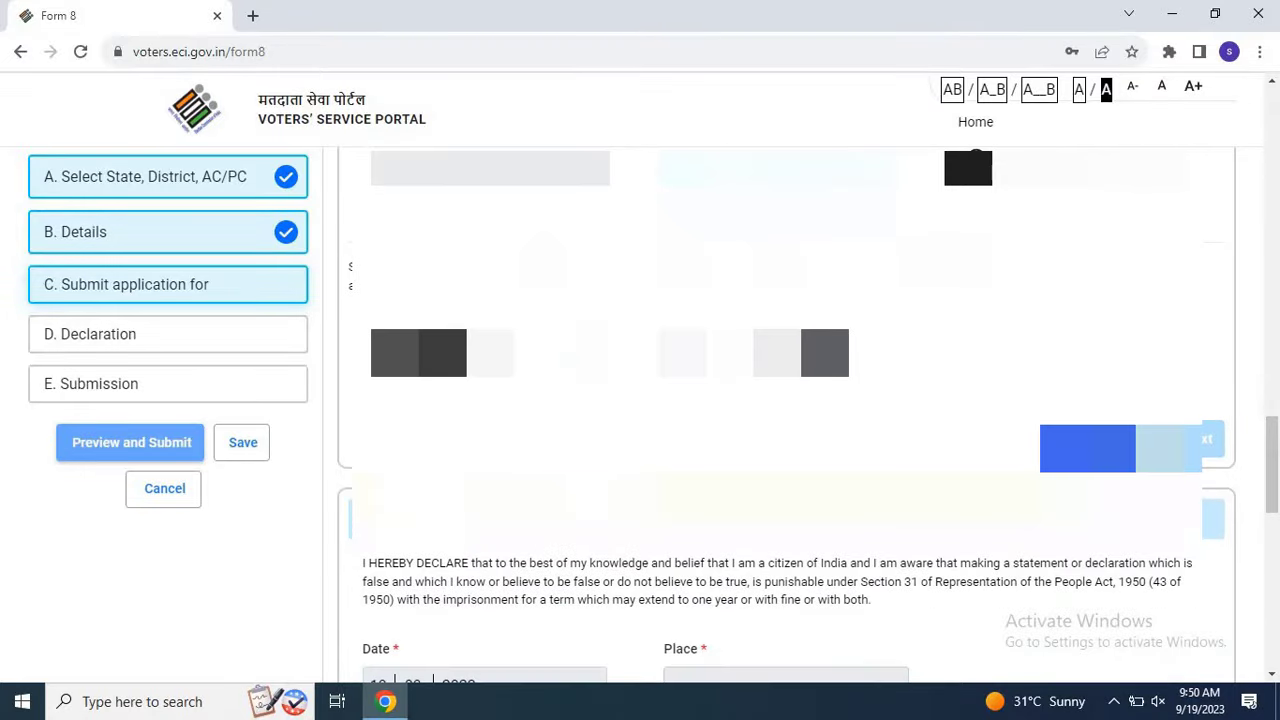
Step: Choose Aadhaar Card as proof and upload IMG-20220627-WA0004.jpg from the Desktop
click(560, 369)
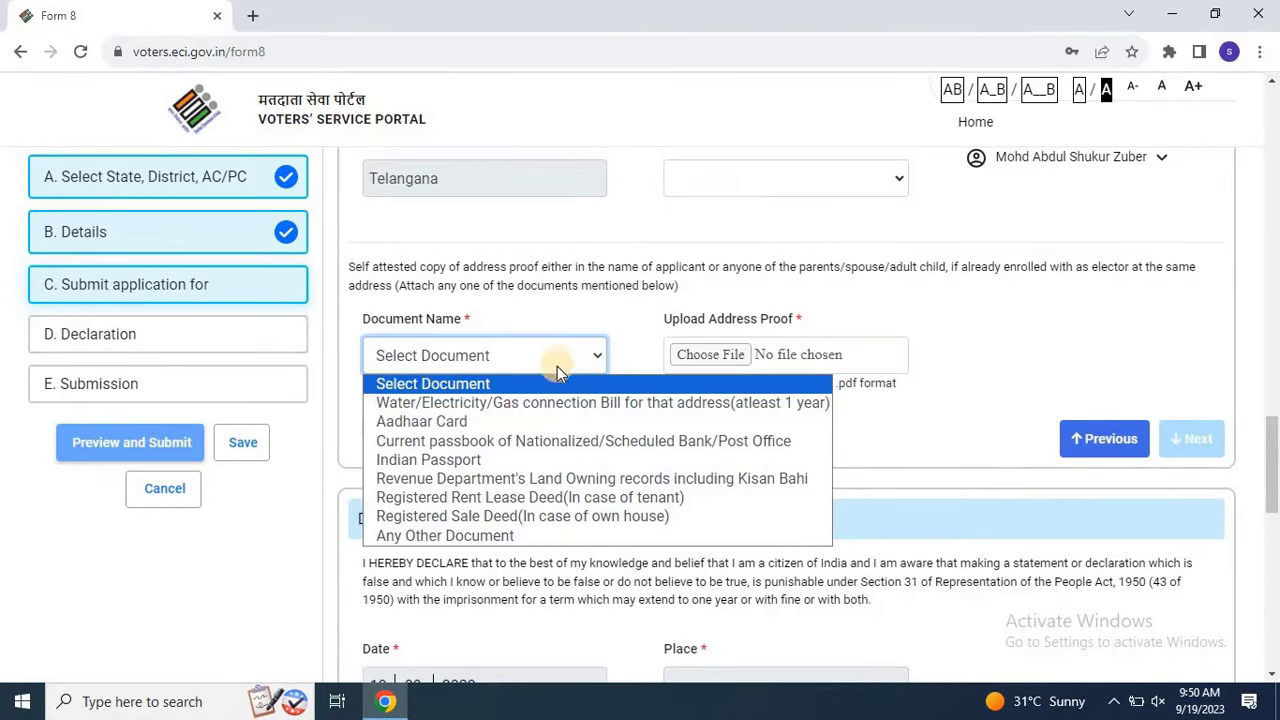
click(551, 428)
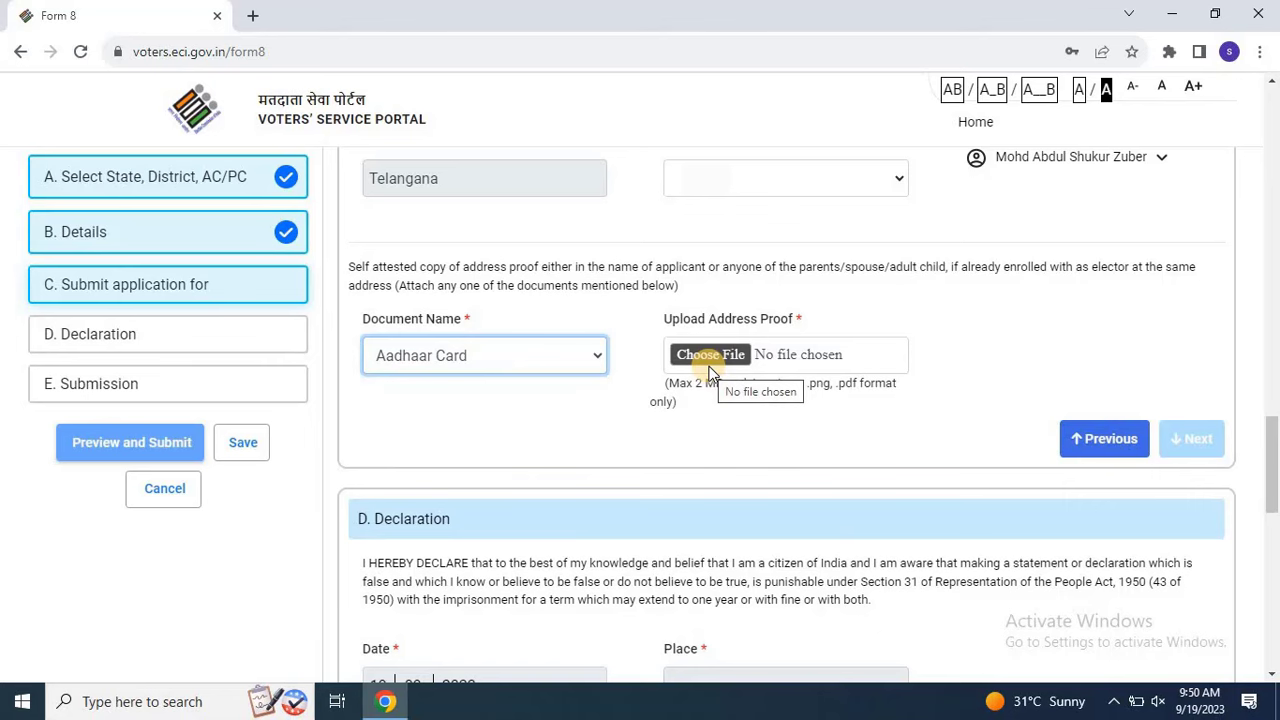
click(698, 362)
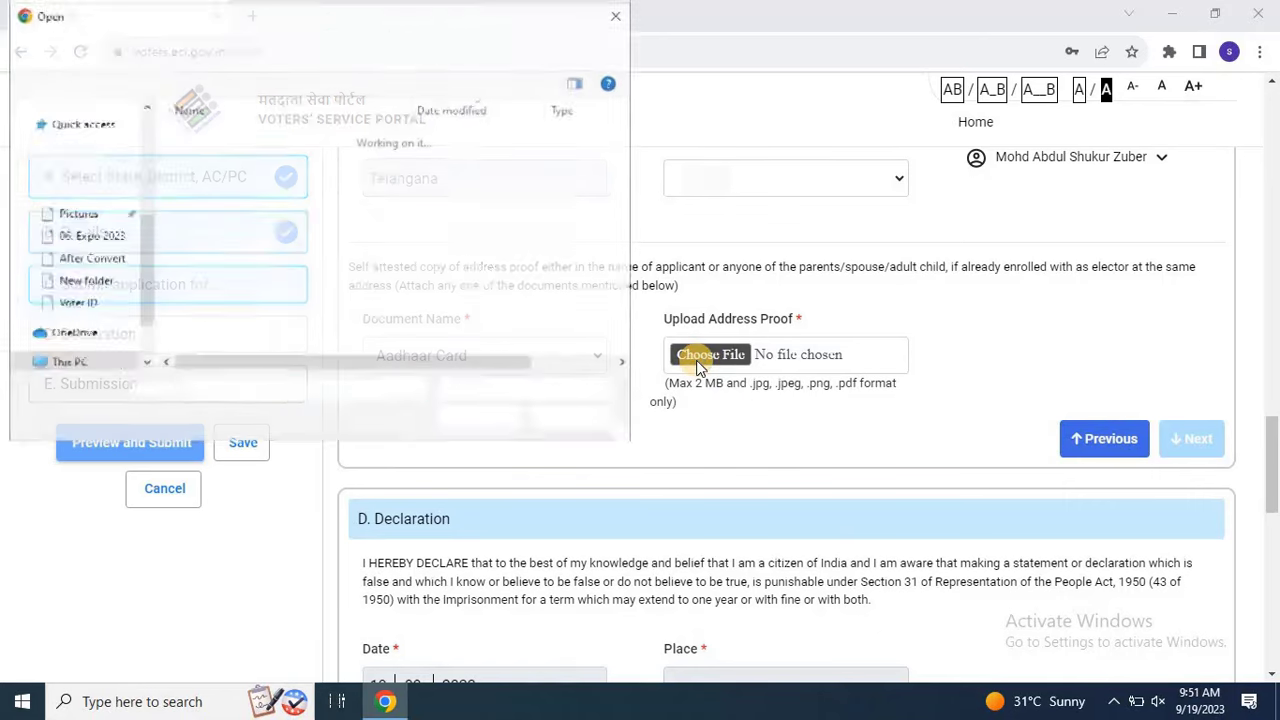
click(143, 112)
click(96, 146)
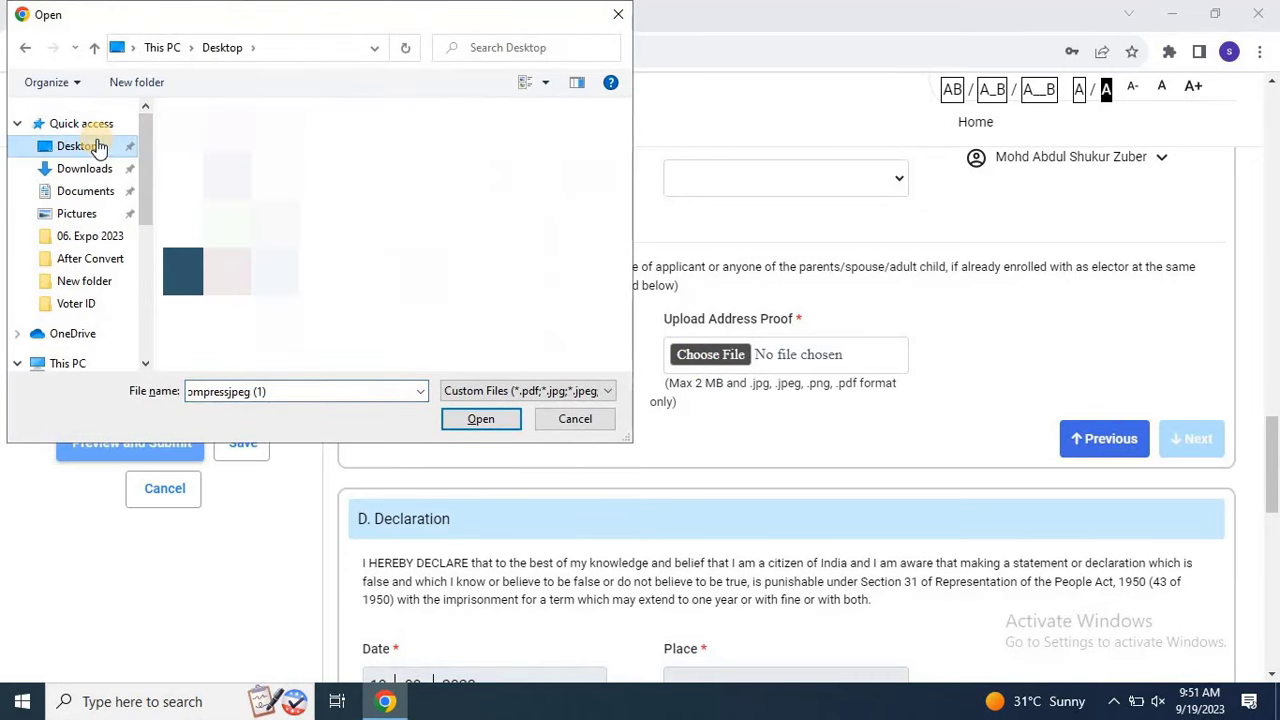
double_click(278, 223)
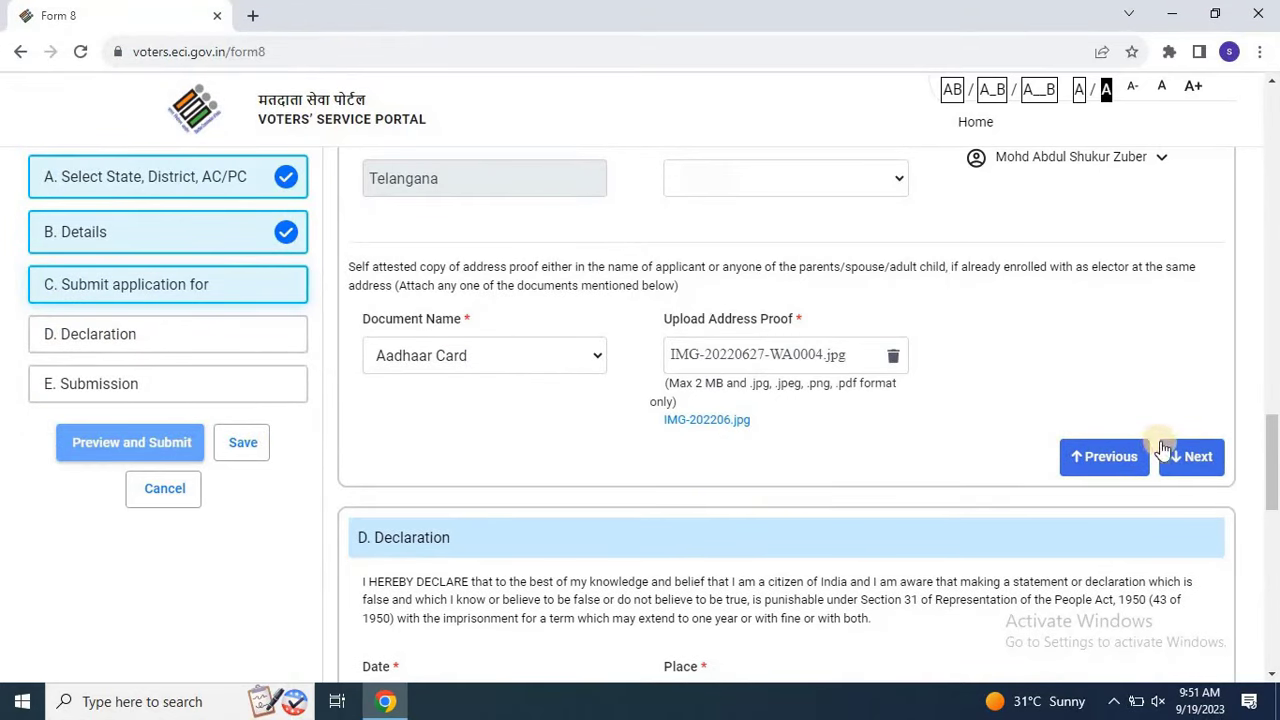
Step: Enter the declaration place, advance to E. Submission, and type the displayed captcha
click(1170, 463)
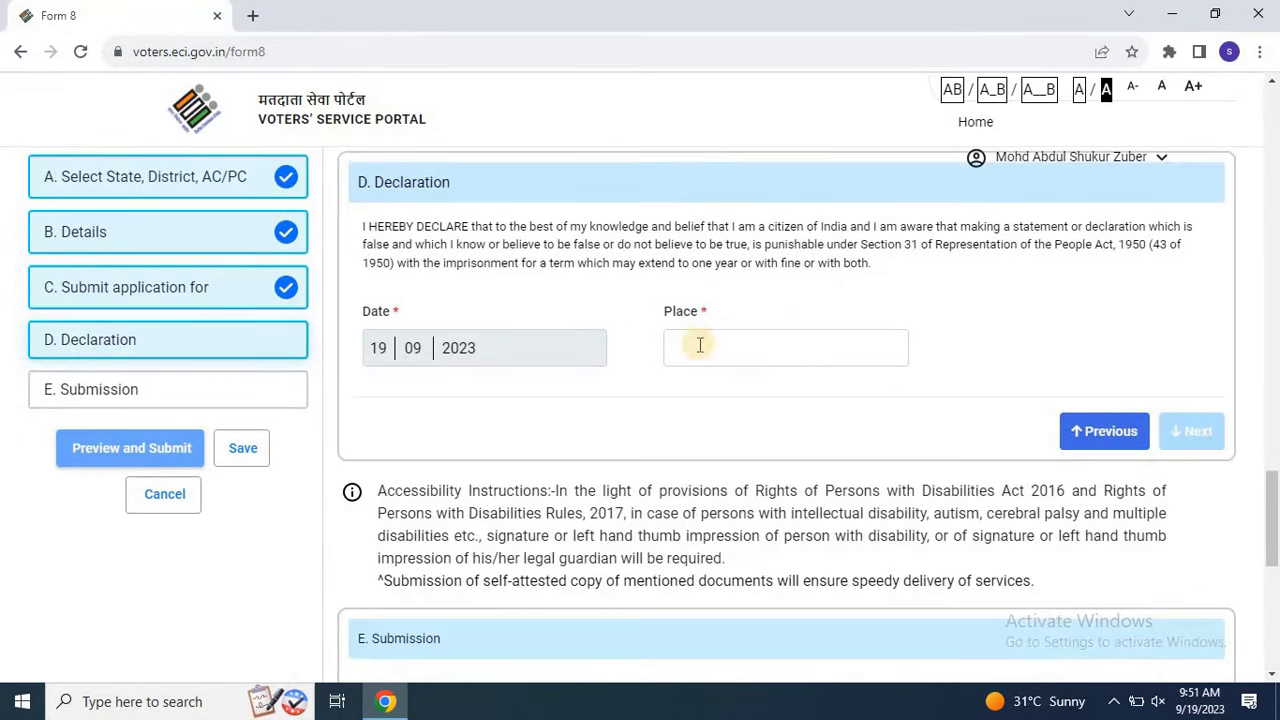
click(697, 347)
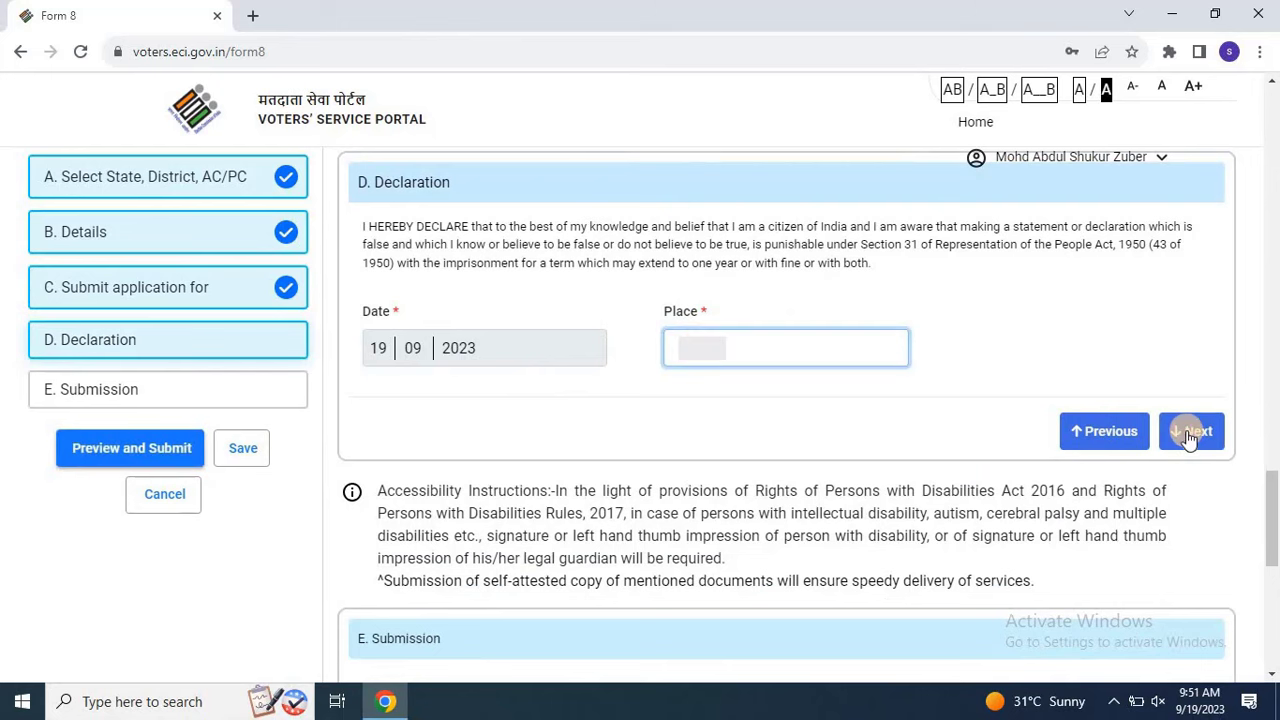
click(1190, 434)
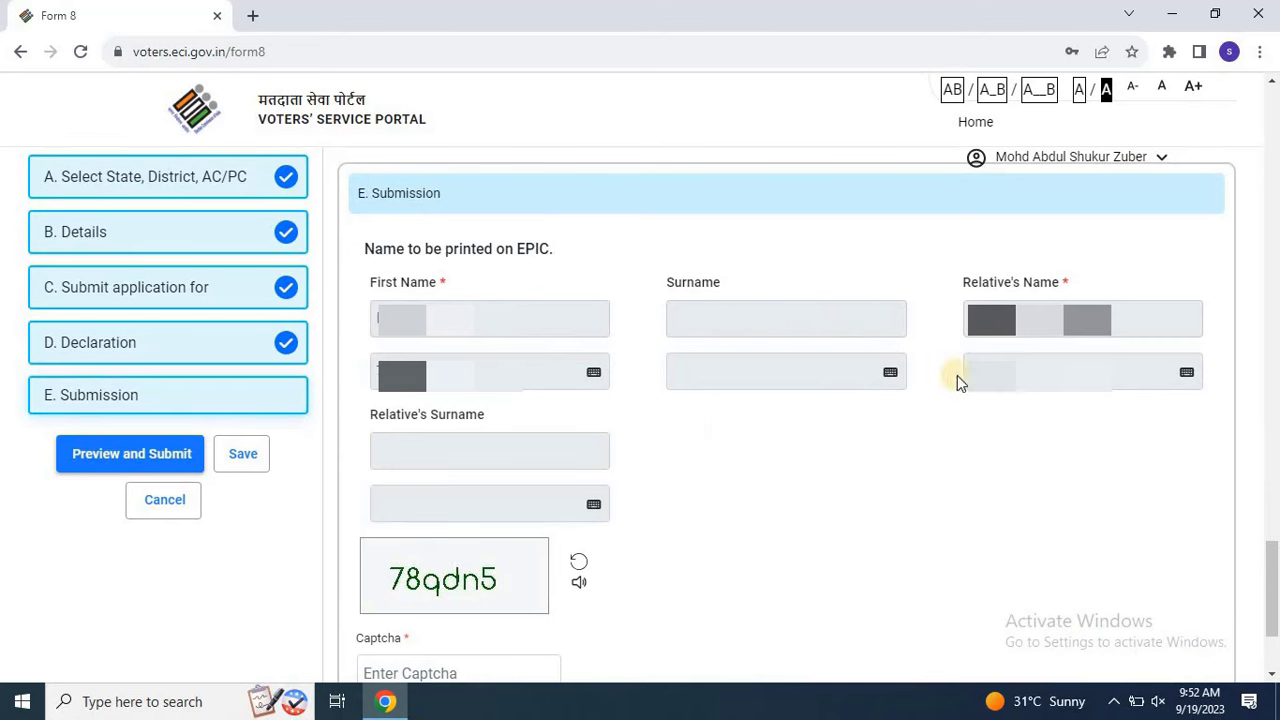
scroll(1273, 568, down, 1)
click(471, 548)
text(78)
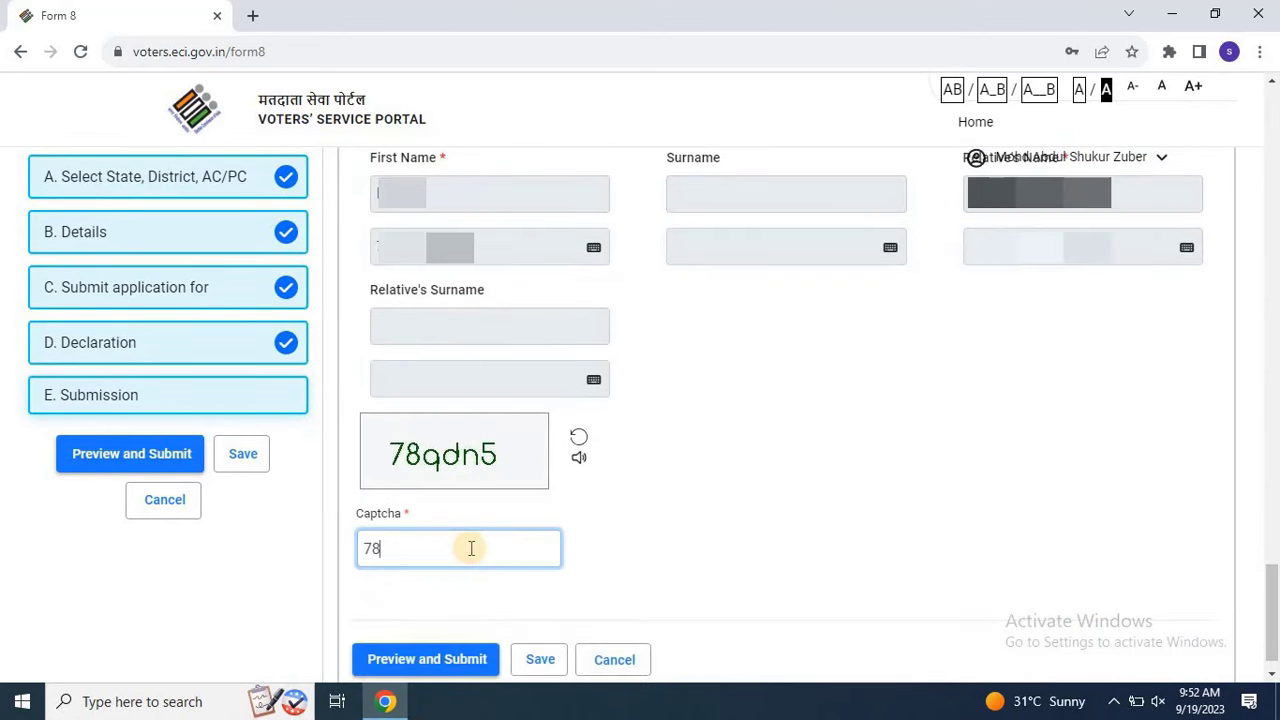
text(n5)
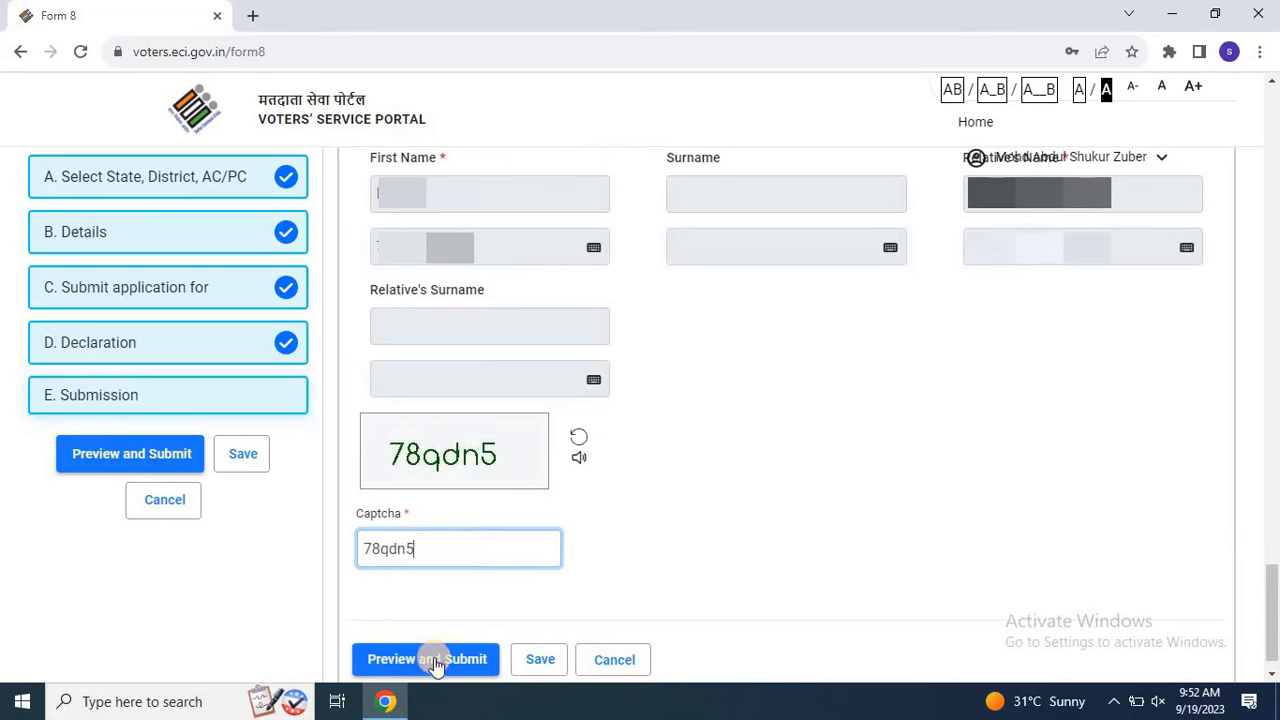
Step: Preview, submit and confirm Form 8, then download the acknowledgement PDF
click(429, 658)
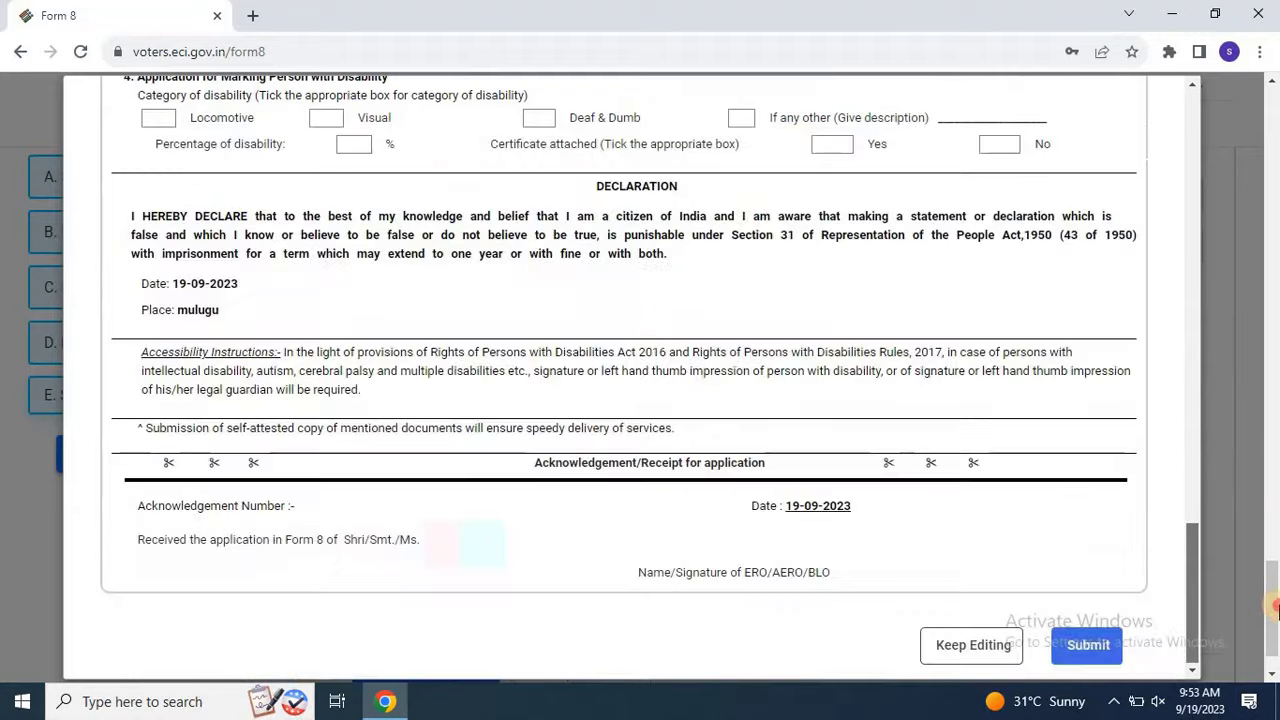
click(1090, 646)
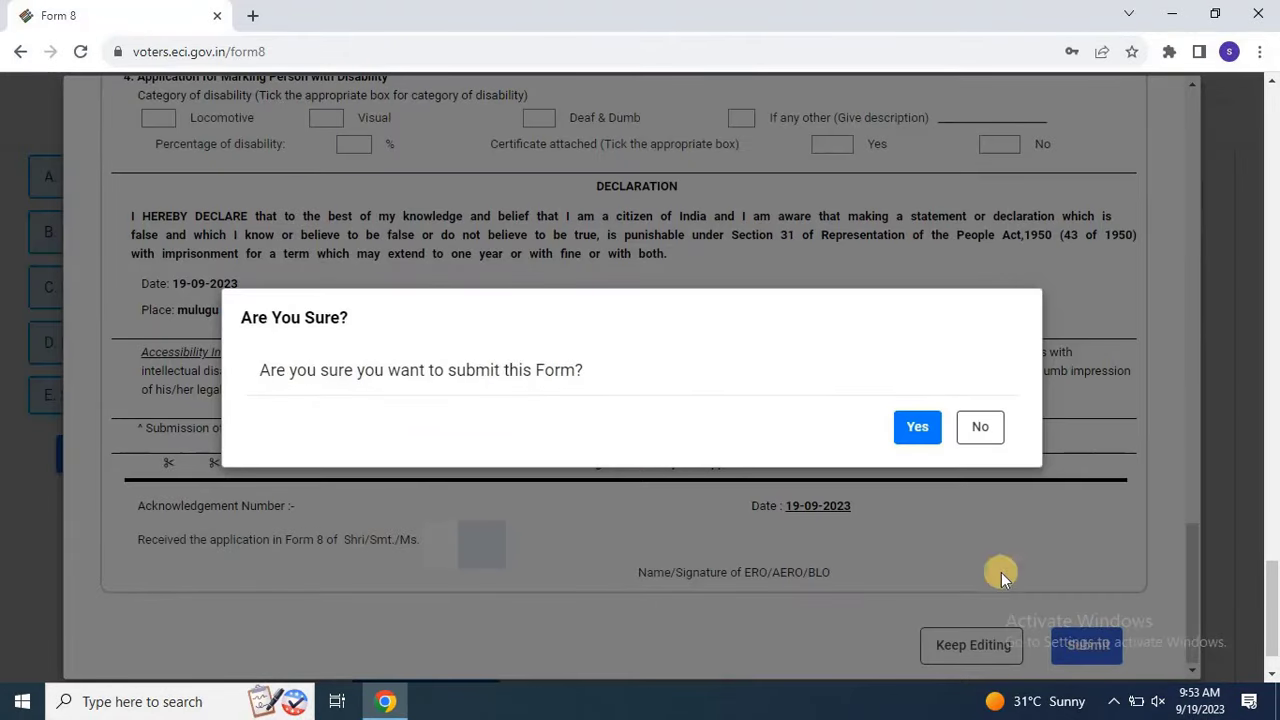
click(916, 438)
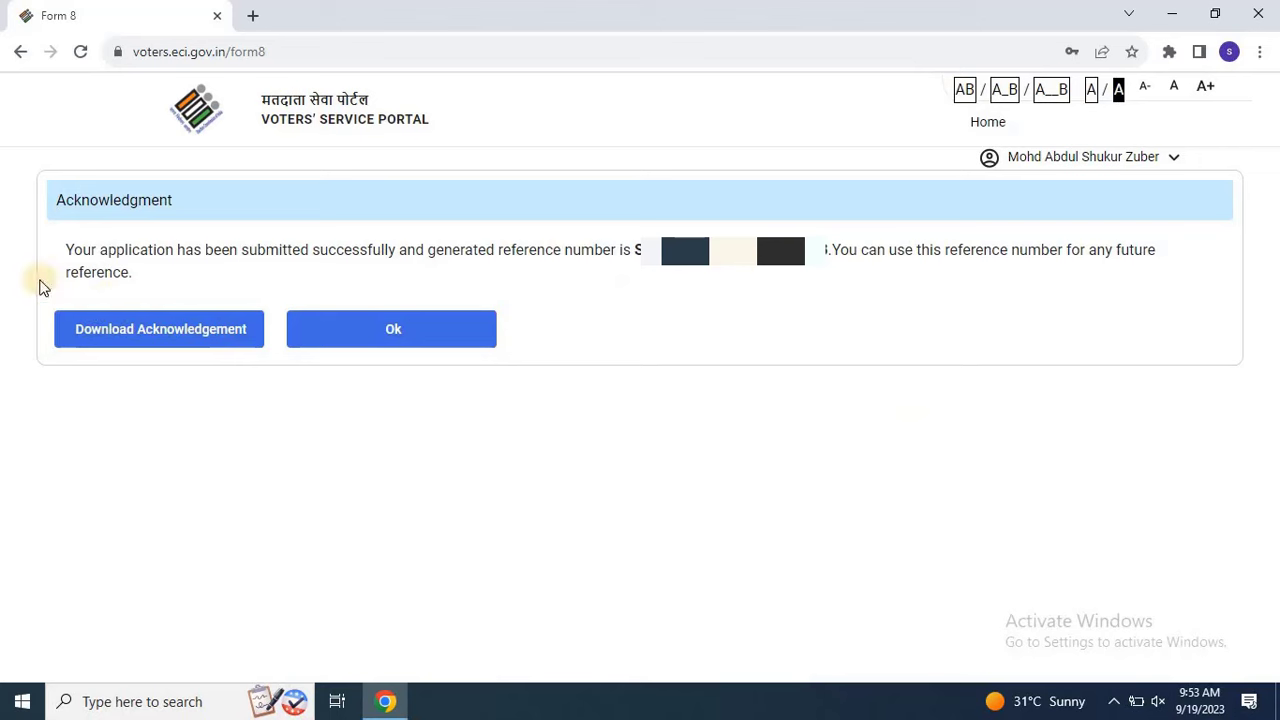
click(136, 328)
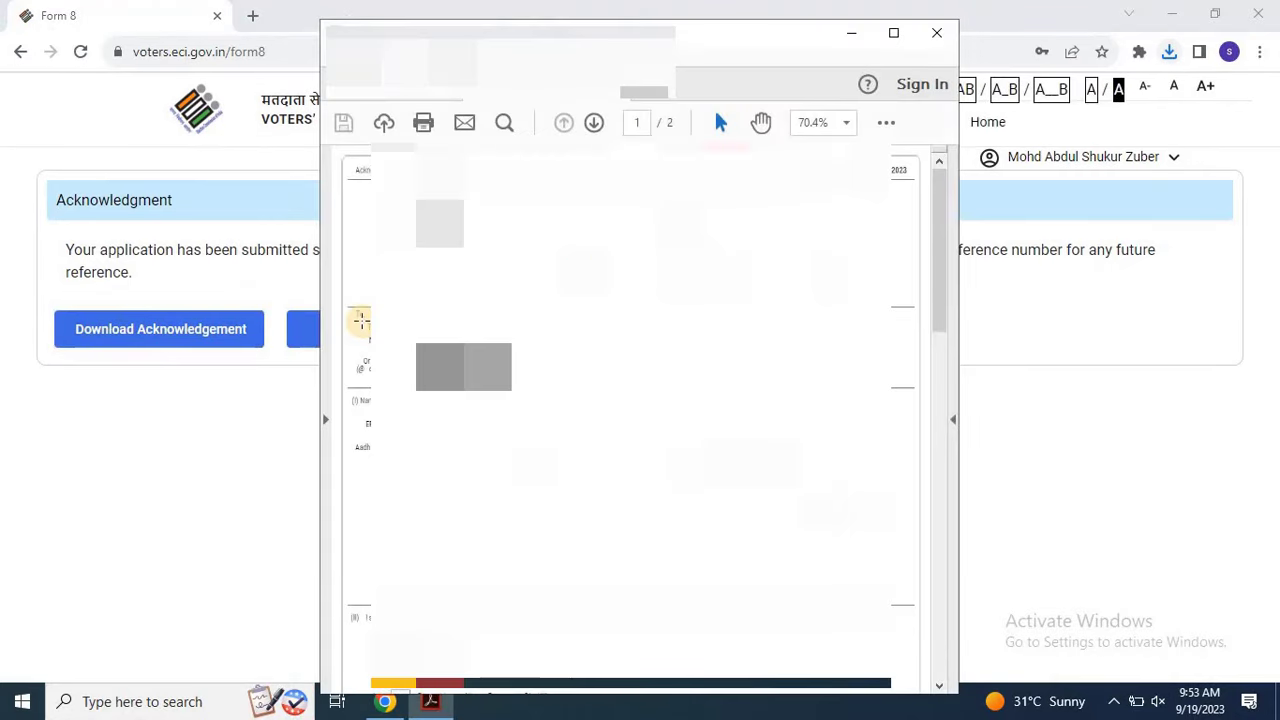
Step: Maximize the Acrobat Reader window to view the acknowledgement PDF full screen
click(892, 38)
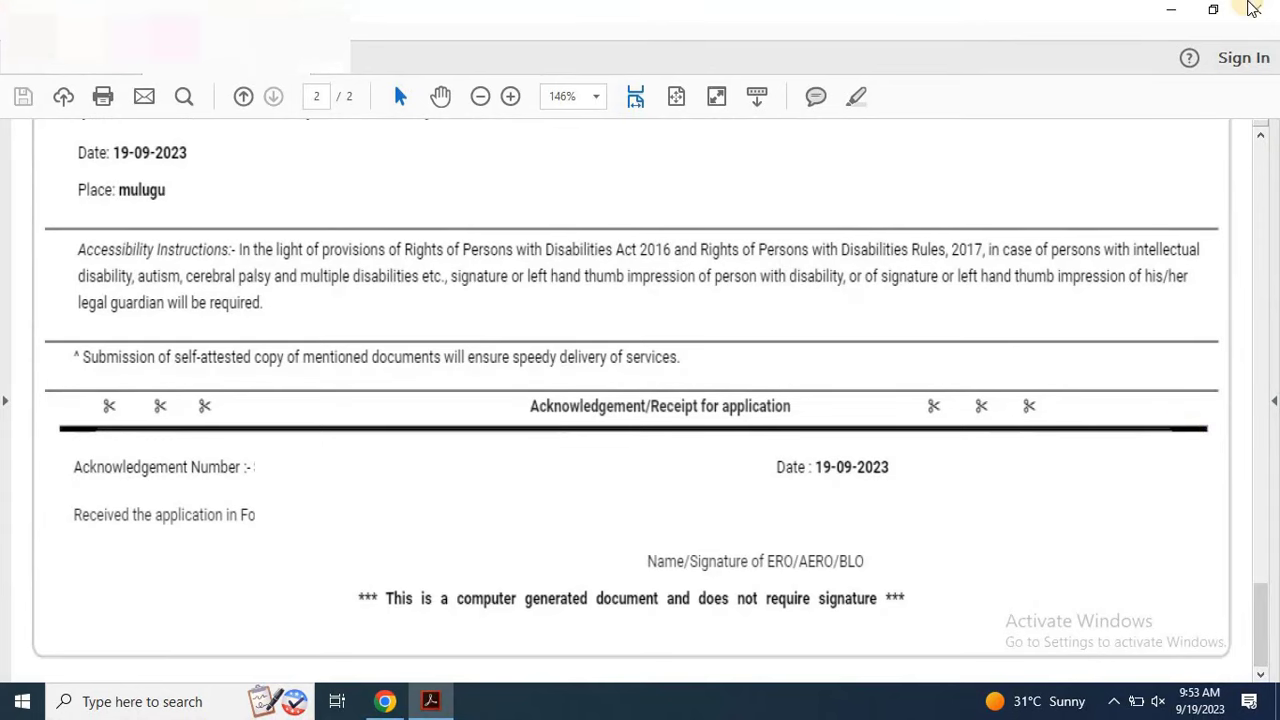
click(1256, 9)
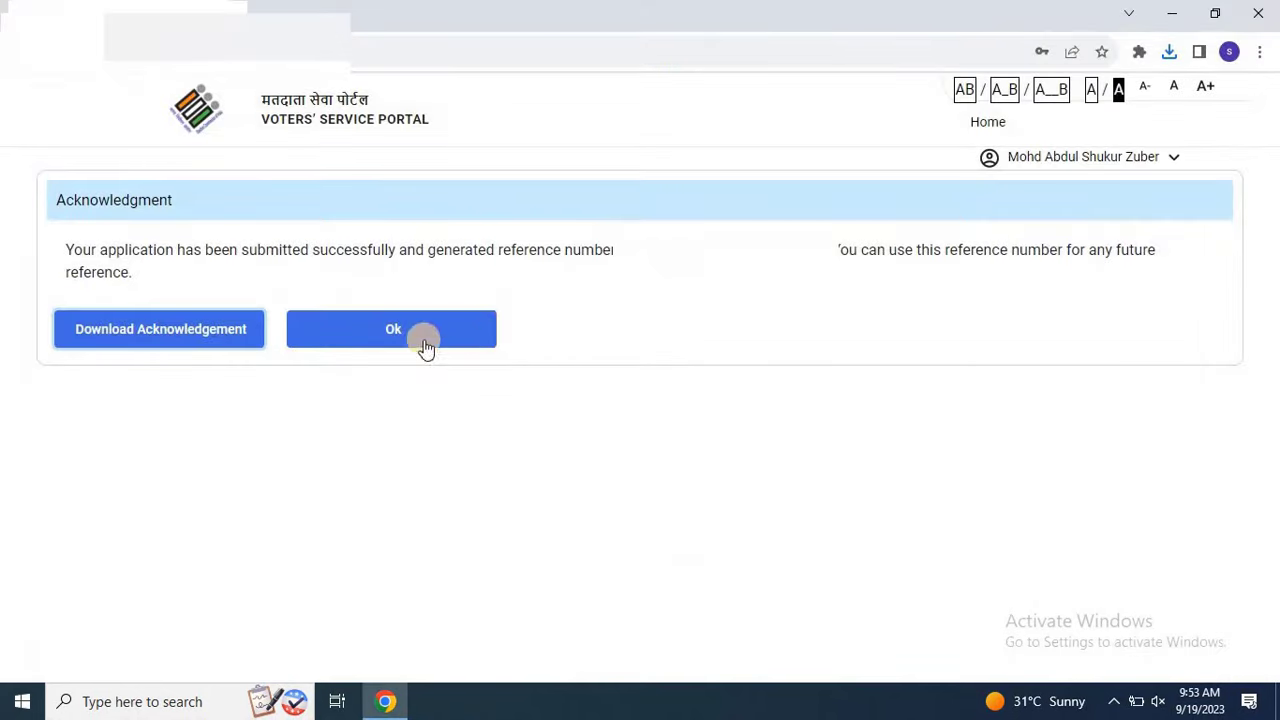